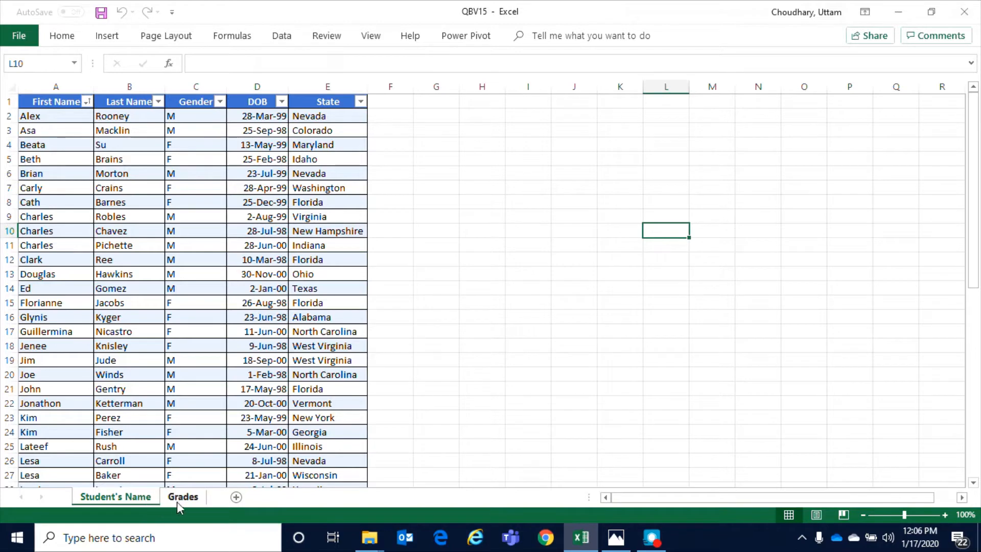
# Compare the tables on the Student's Name and Grades sheets, ending on the Student's Name sheet.
pyautogui.click(180, 496)
pyautogui.click(135, 496)
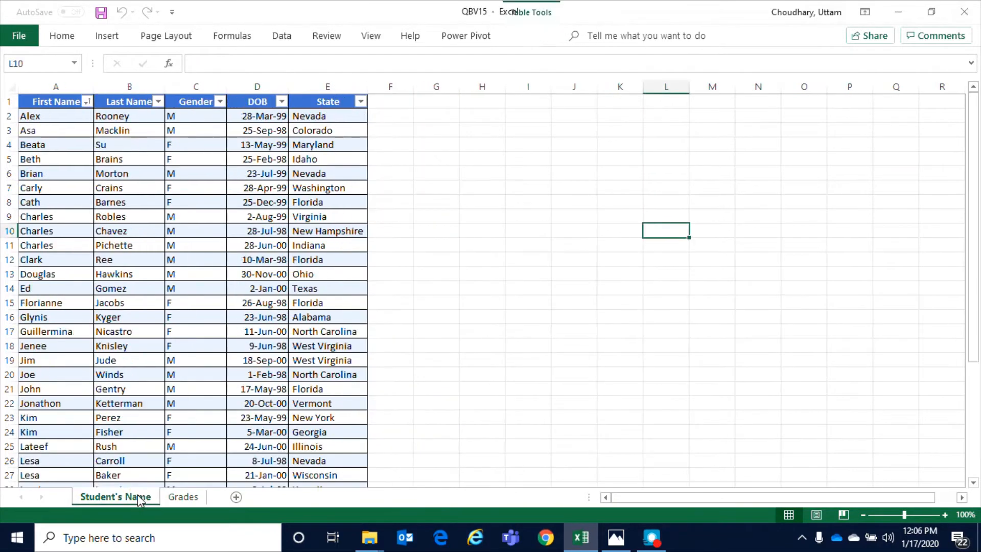
pyautogui.click(182, 496)
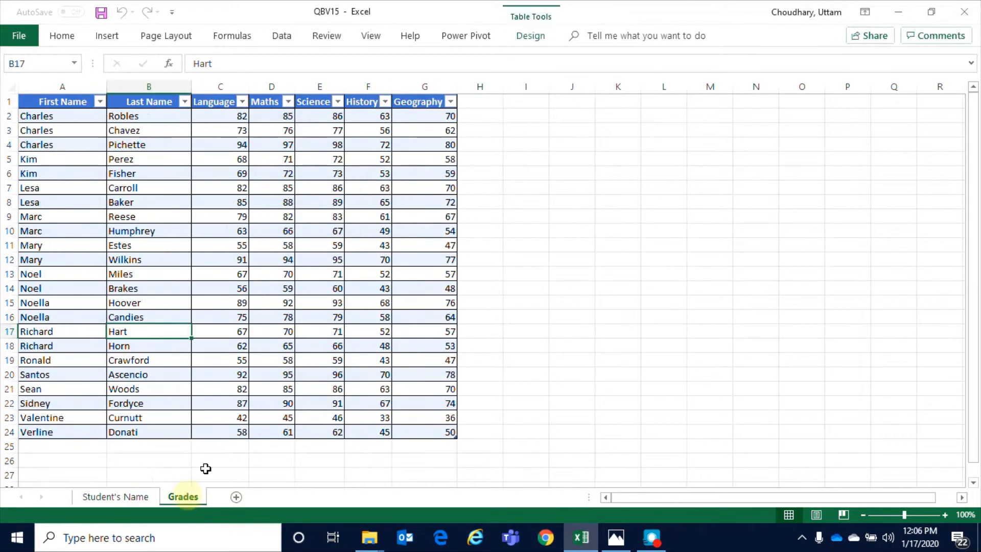
pyautogui.click(135, 496)
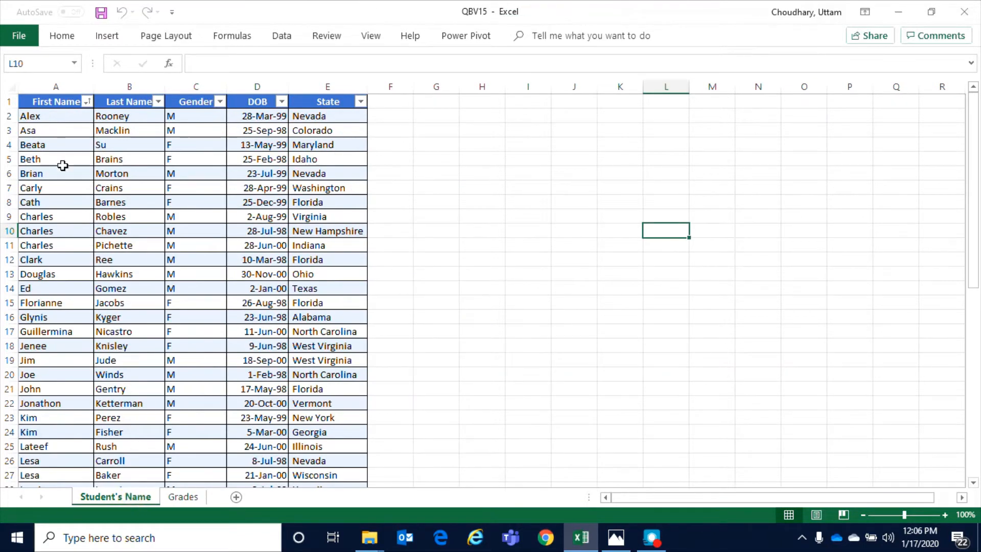
pyautogui.click(182, 497)
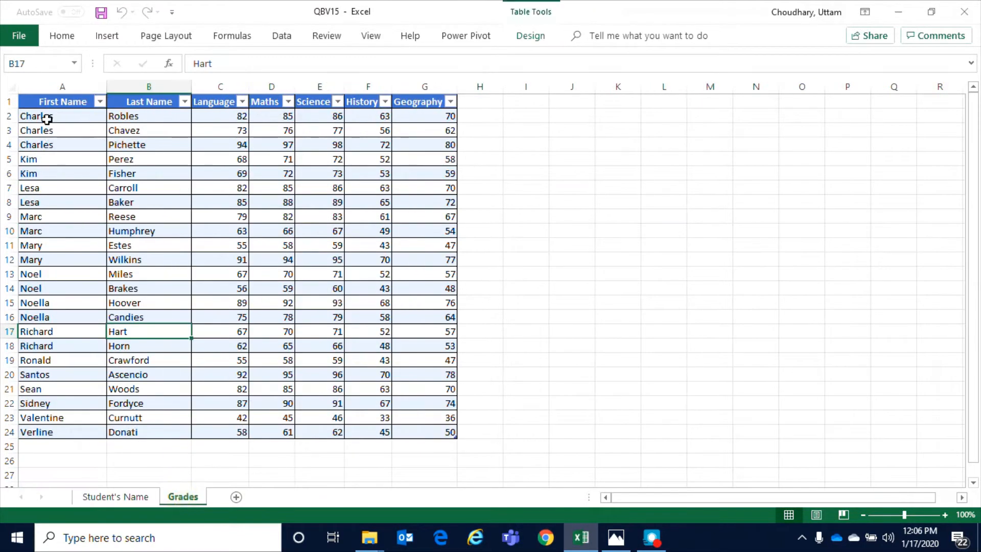
pyautogui.click(121, 496)
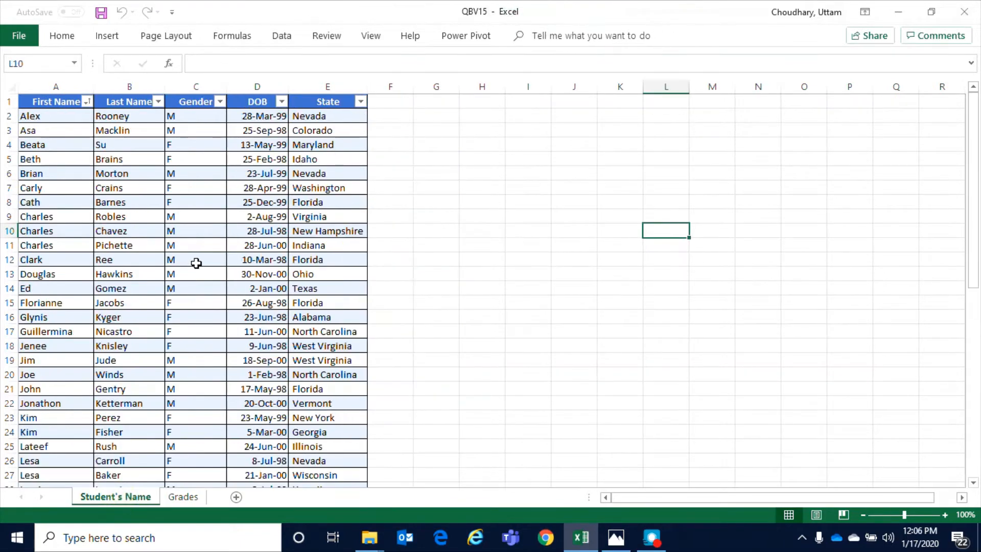
# Review the Student's Name table's records, including its First Name, Last Name, Gender, DOB and State columns.
pyautogui.click(197, 261)
pyautogui.scroll(-3, 185, 296)
pyautogui.scroll(-8, 183, 307)
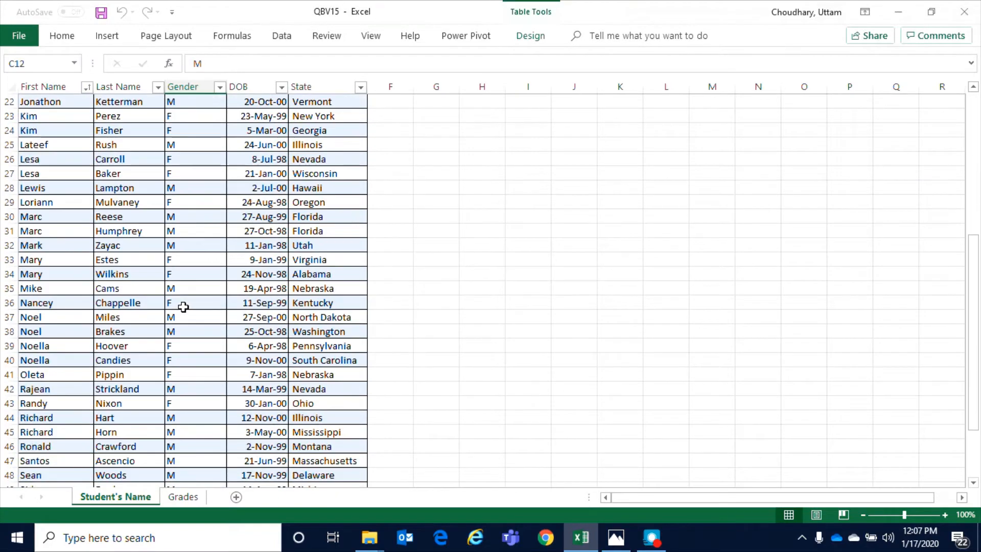
pyautogui.scroll(11, 183, 306)
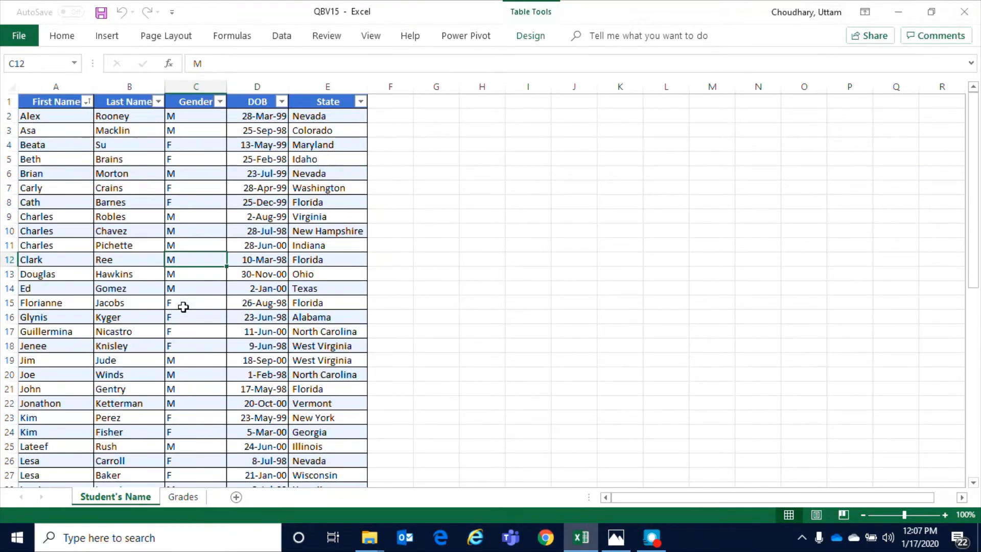
pyautogui.click(52, 120)
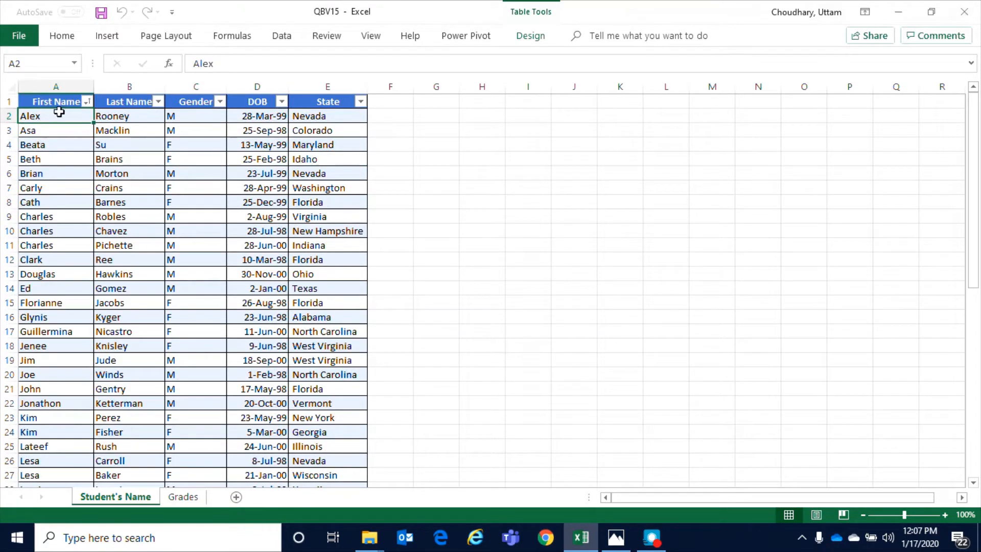
pyautogui.click(113, 119)
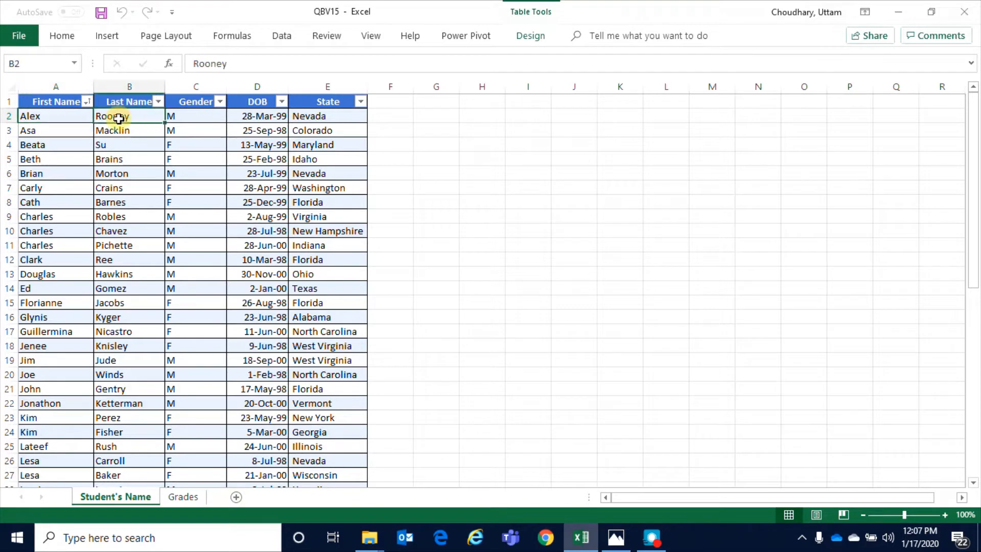
pyautogui.click(194, 118)
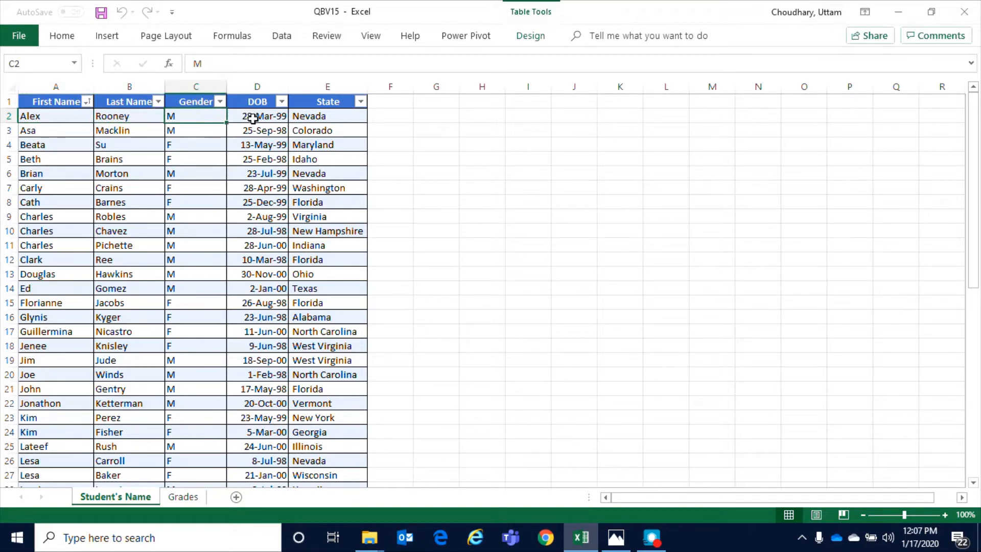
pyautogui.click(253, 118)
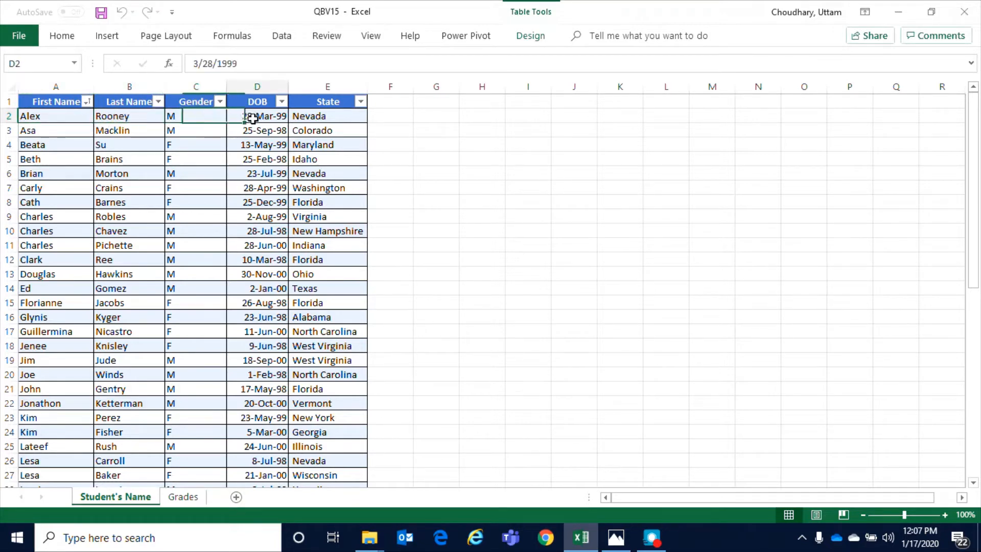
pyautogui.click(327, 116)
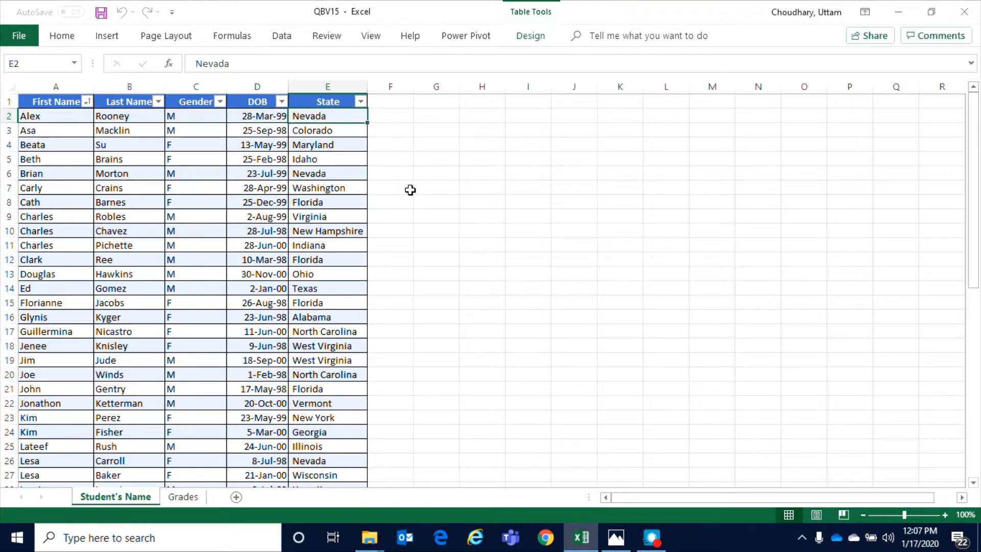
# Examine the student names and the Language and Maths marks in the table on the Grades sheet.
pyautogui.click(183, 497)
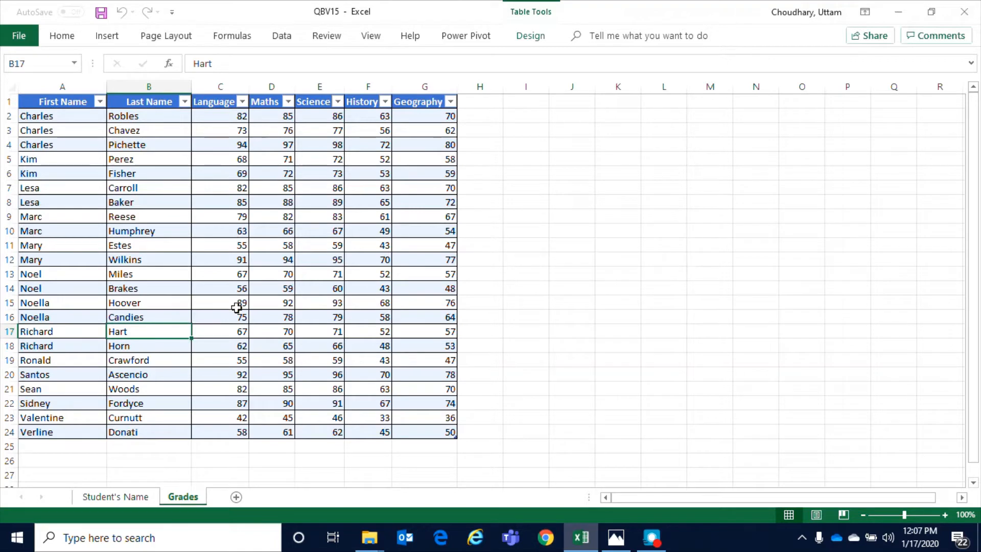
pyautogui.moveTo(57, 116); pyautogui.dragTo(143, 389)
pyautogui.click(147, 370)
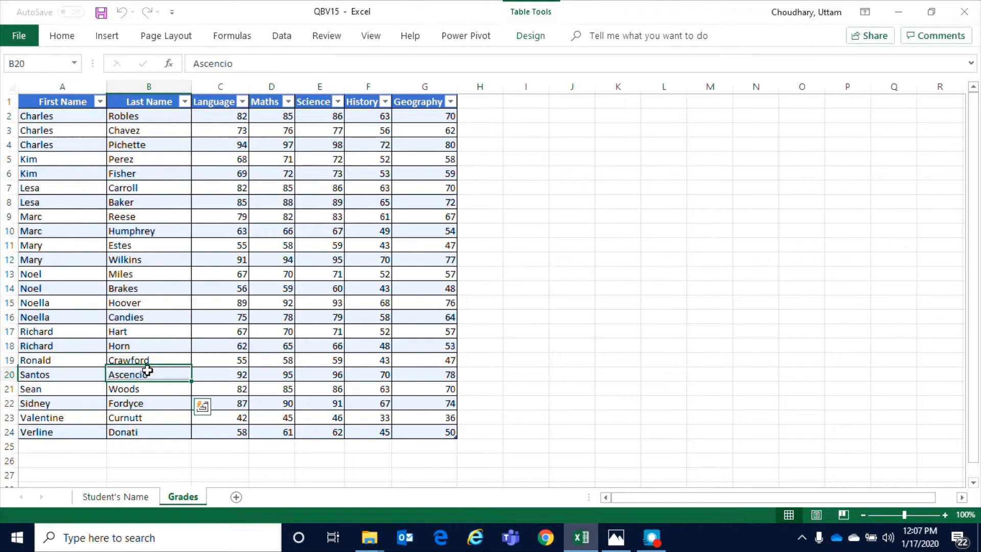
pyautogui.click(70, 121)
pyautogui.click(162, 128)
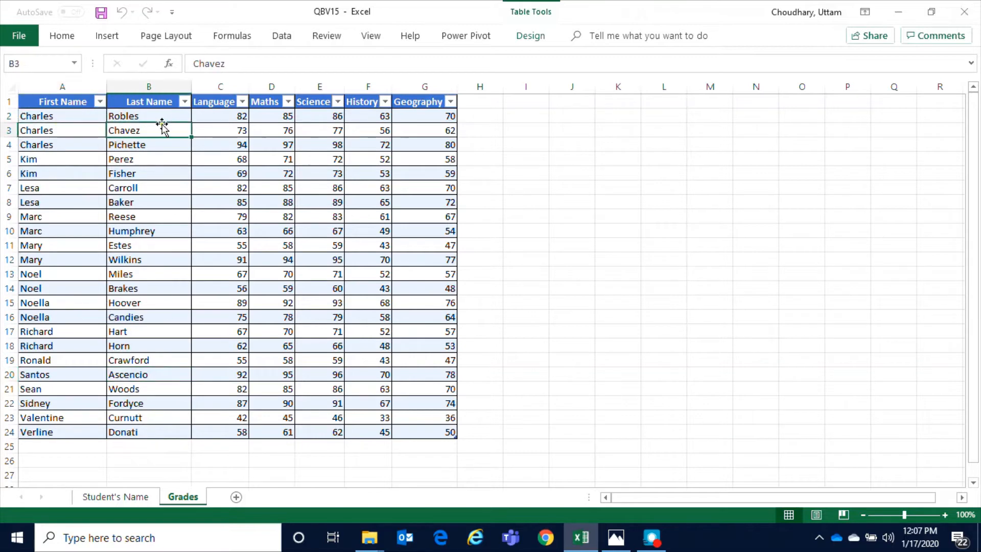
pyautogui.click(212, 115)
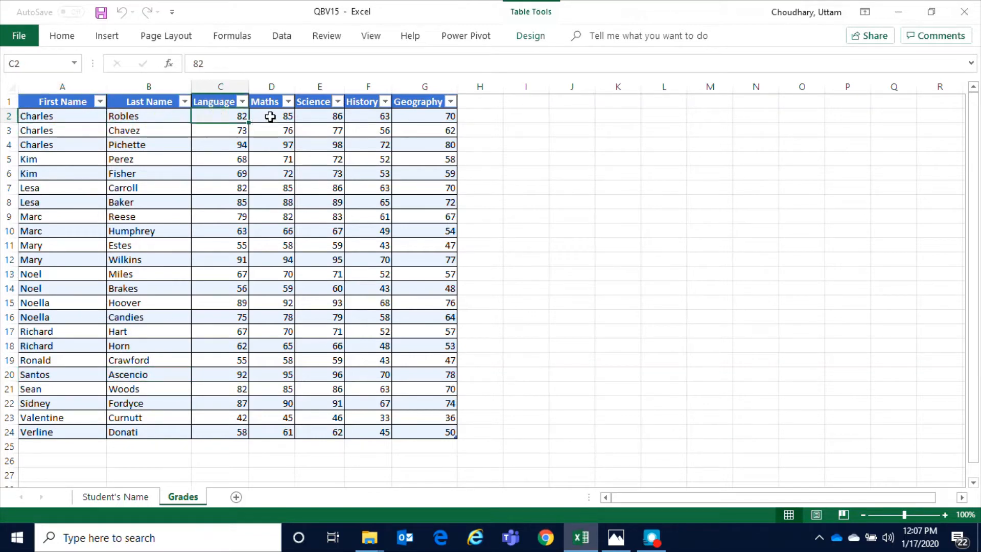
pyautogui.click(270, 117)
pyautogui.click(225, 114)
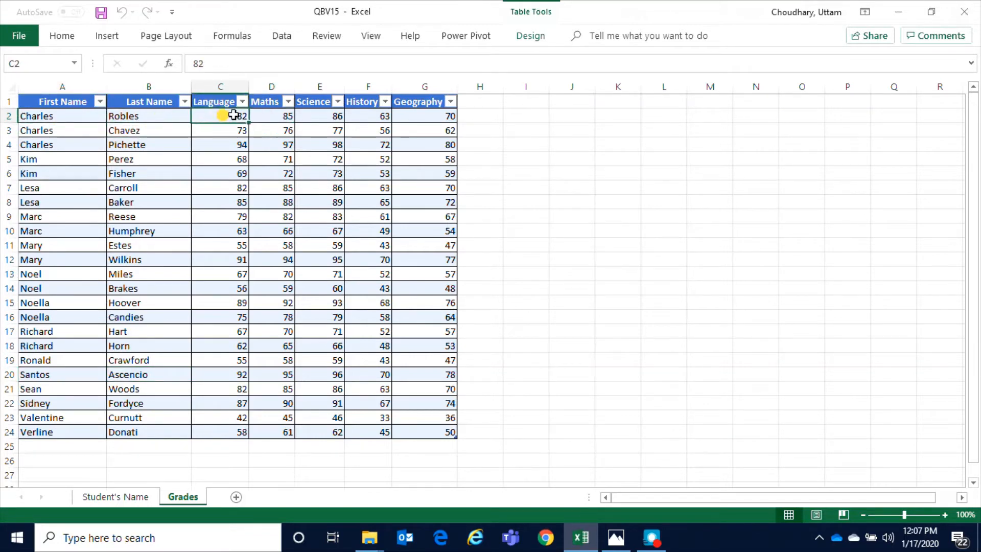
pyautogui.click(269, 116)
pyautogui.click(225, 114)
pyautogui.click(262, 286)
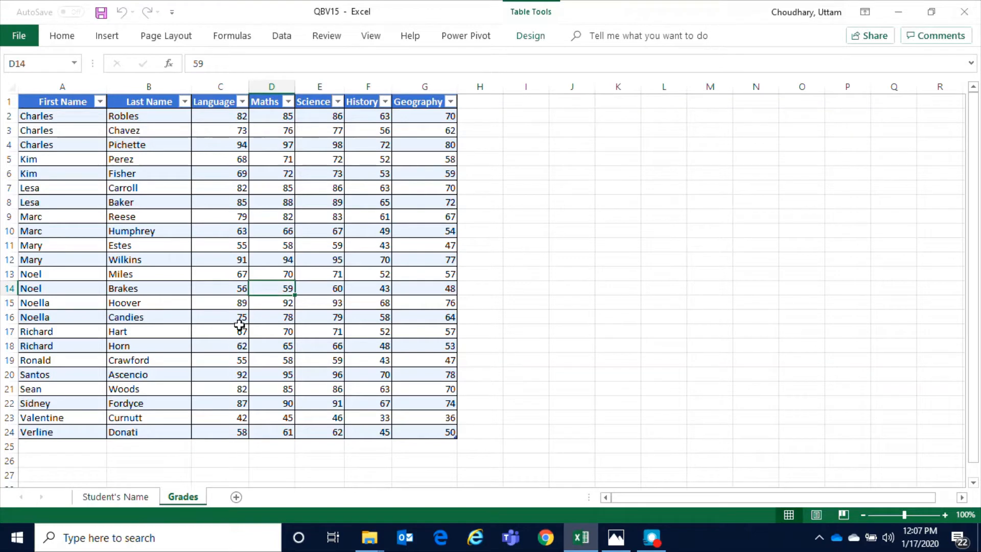
pyautogui.click(230, 259)
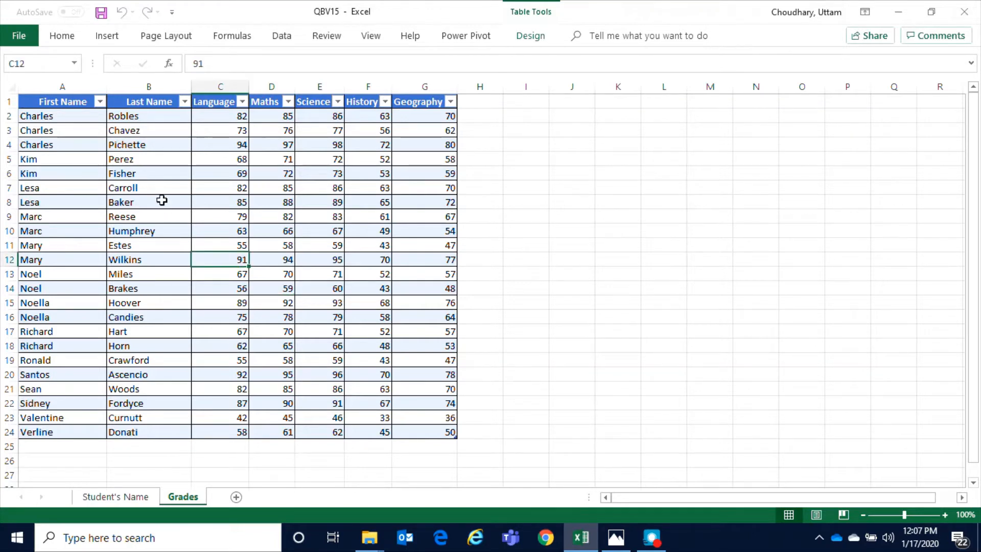
# Inspect the First Name column of the Grades table for first names shared by several students.
pyautogui.click(46, 117)
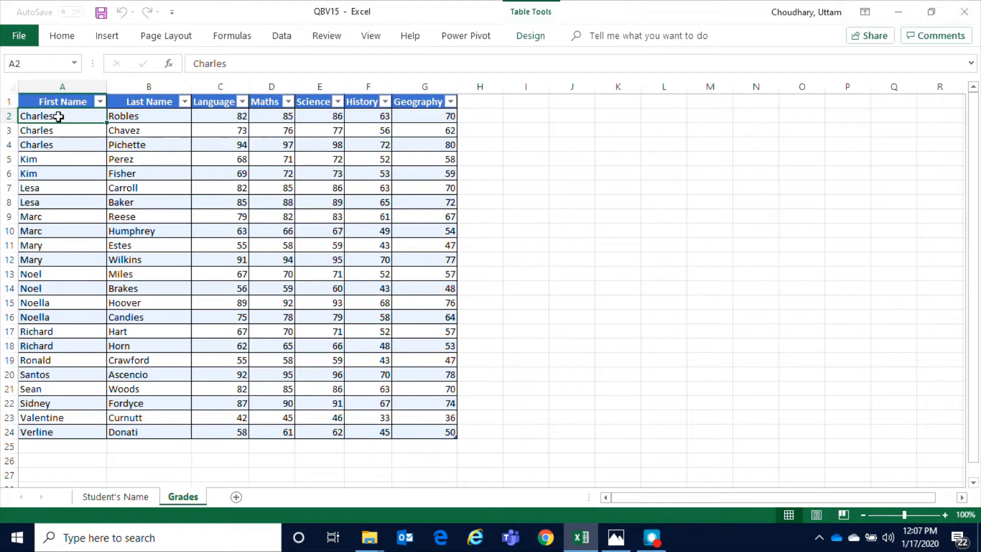
pyautogui.moveTo(60, 116); pyautogui.dragTo(55, 166)
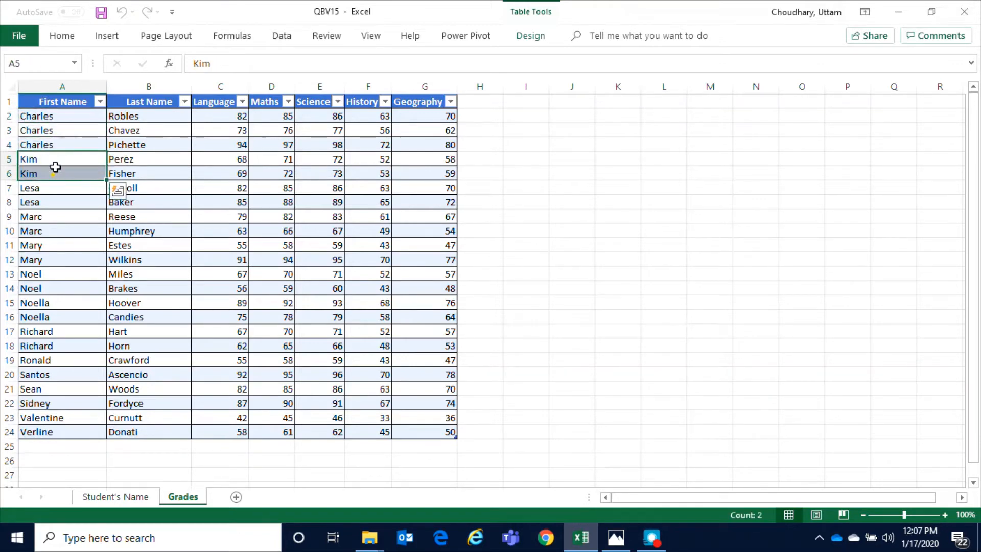
pyautogui.click(61, 119)
pyautogui.moveTo(62, 119); pyautogui.dragTo(48, 230)
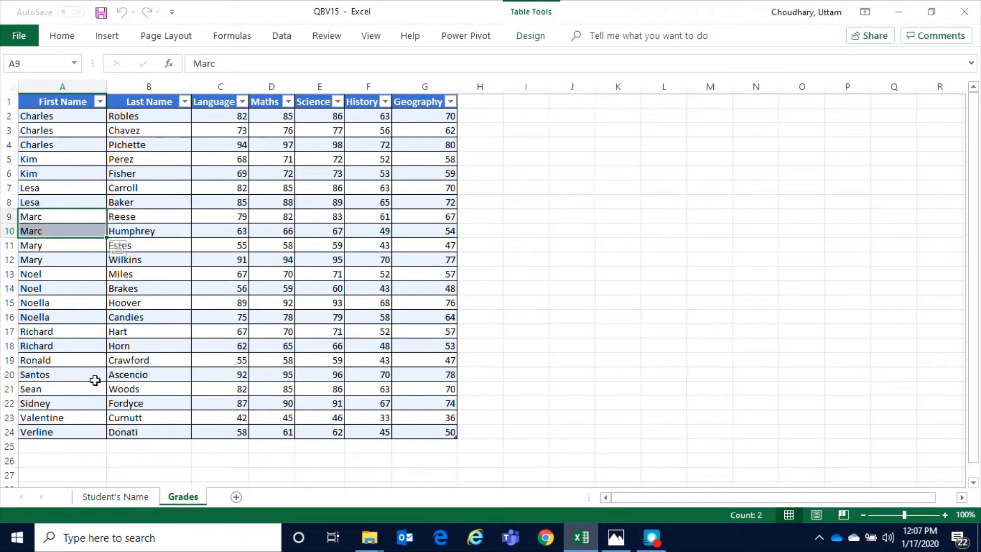
pyautogui.click(53, 289)
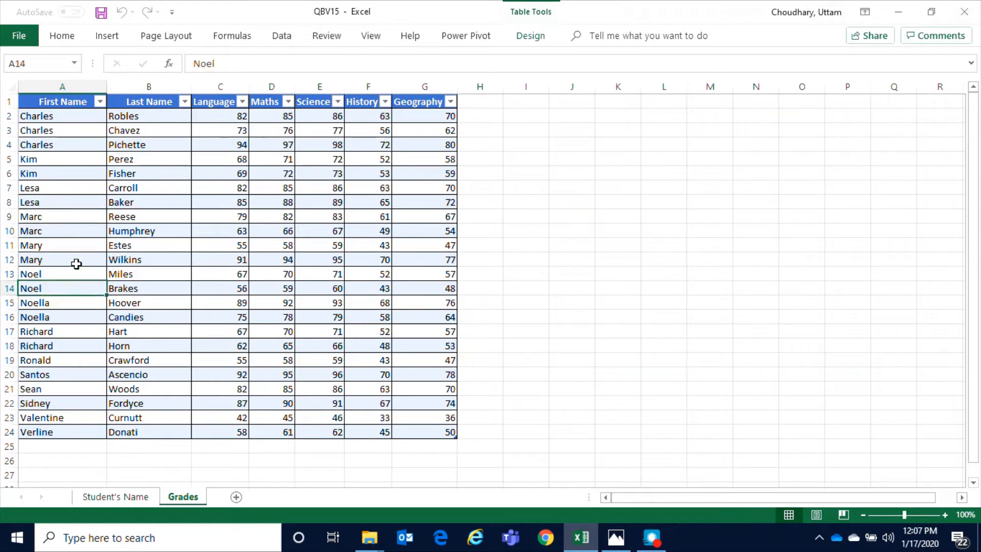
pyautogui.moveTo(48, 117); pyautogui.dragTo(70, 376)
pyautogui.click(70, 377)
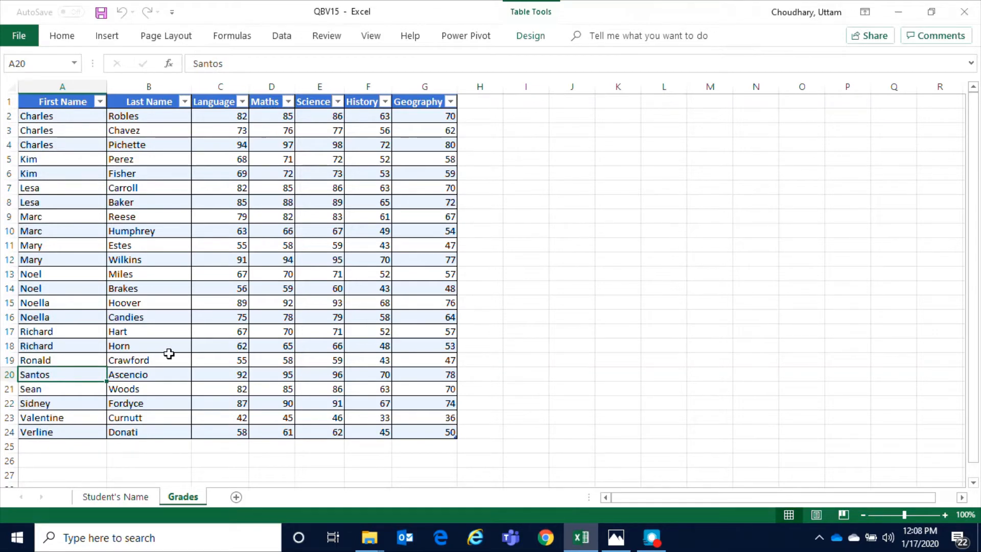
pyautogui.click(77, 198)
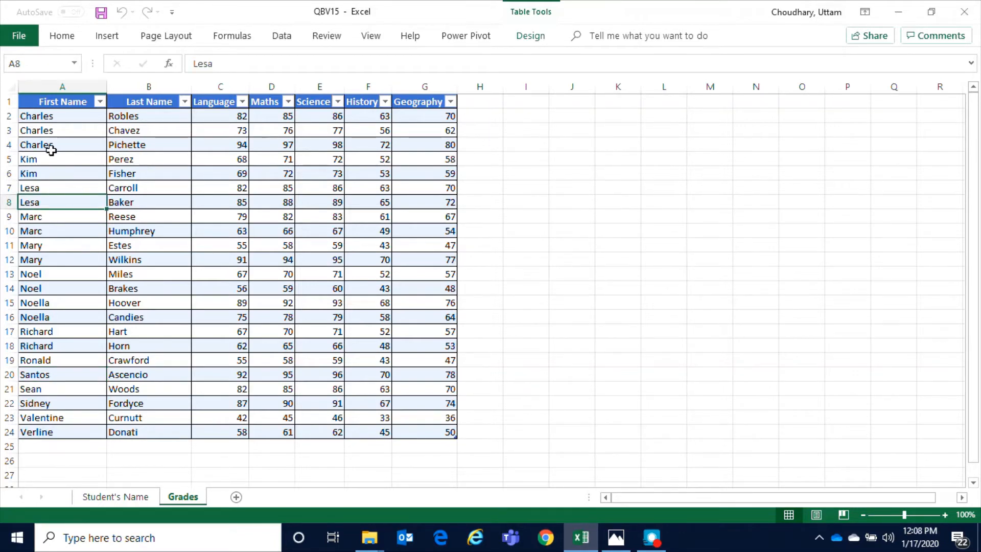
pyautogui.click(51, 127)
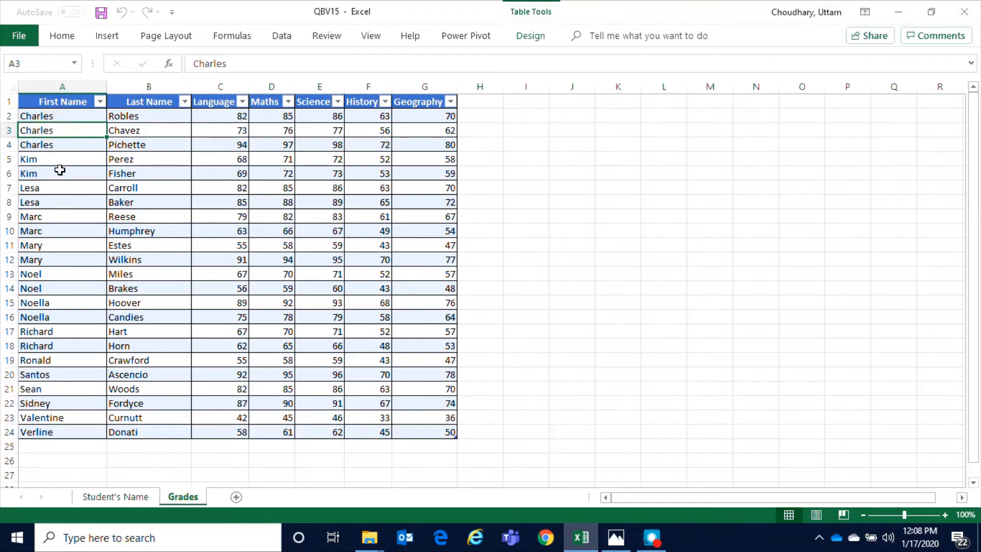
pyautogui.click(56, 147)
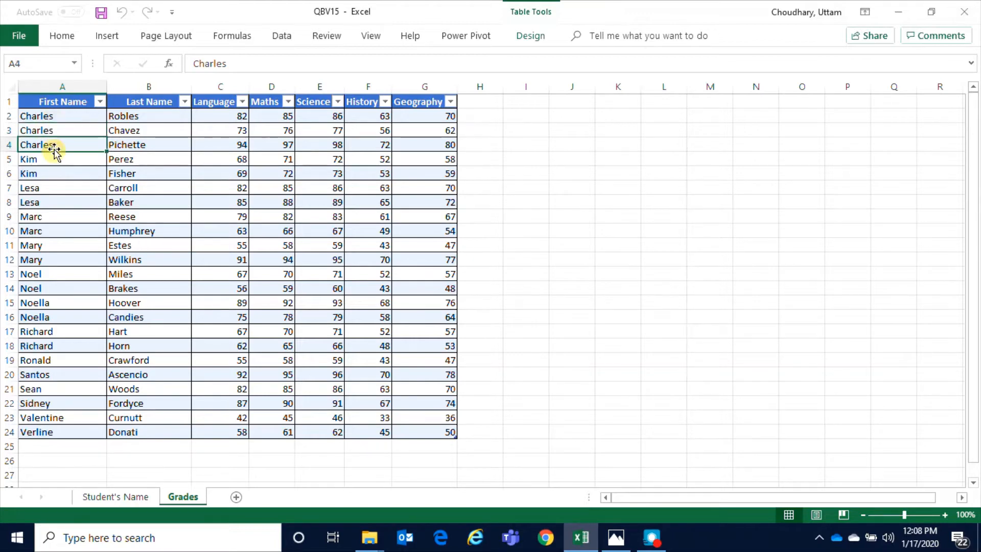
pyautogui.click(59, 117)
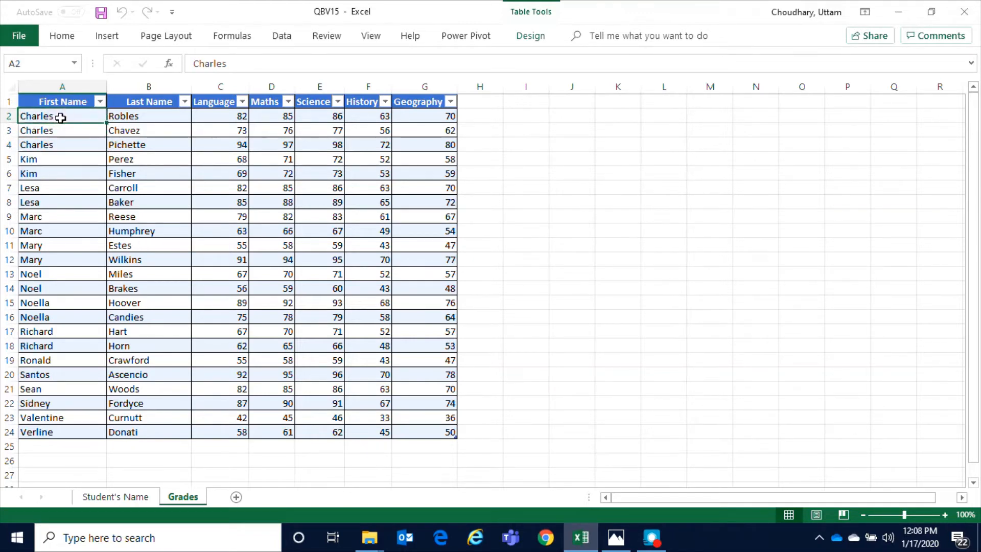
pyautogui.moveTo(61, 157); pyautogui.dragTo(61, 420)
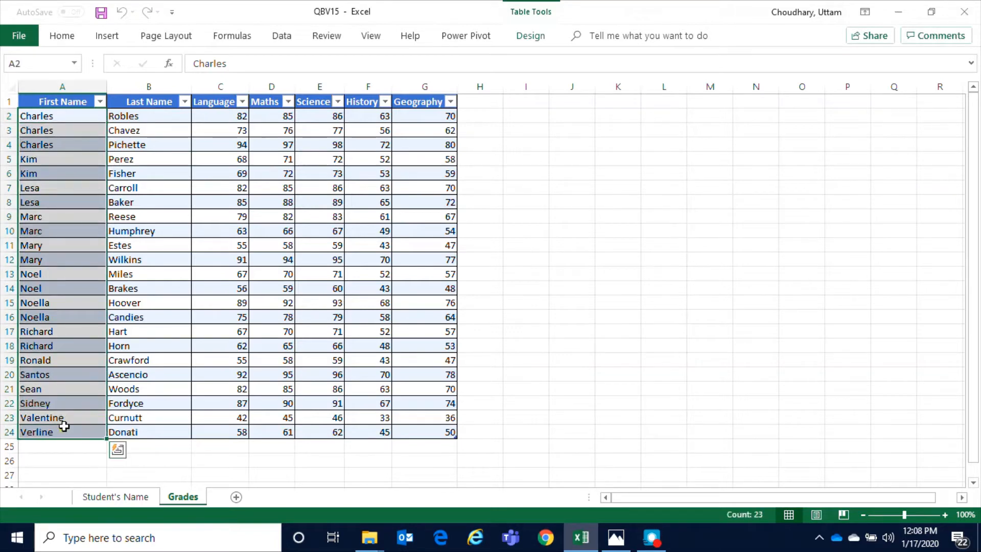
pyautogui.click(64, 389)
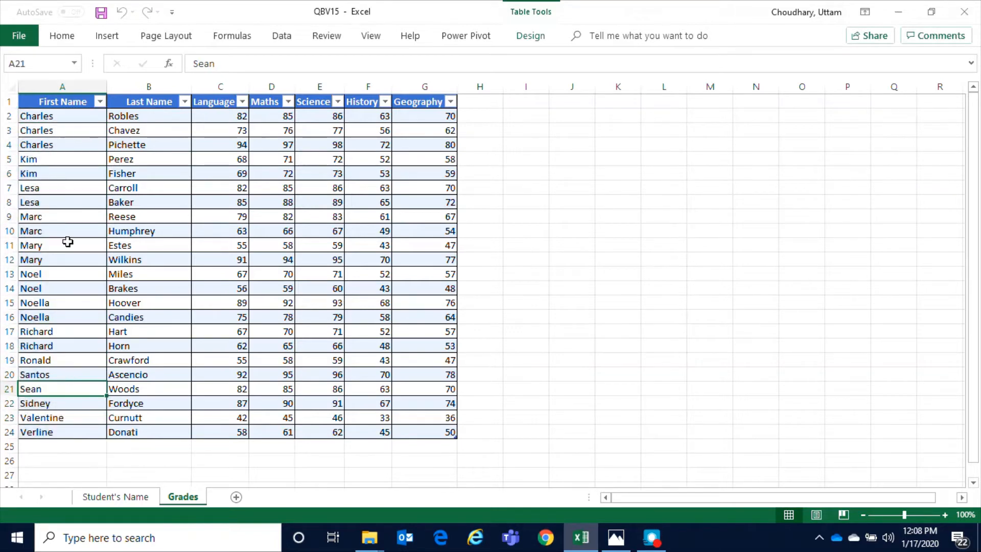
pyautogui.click(66, 117)
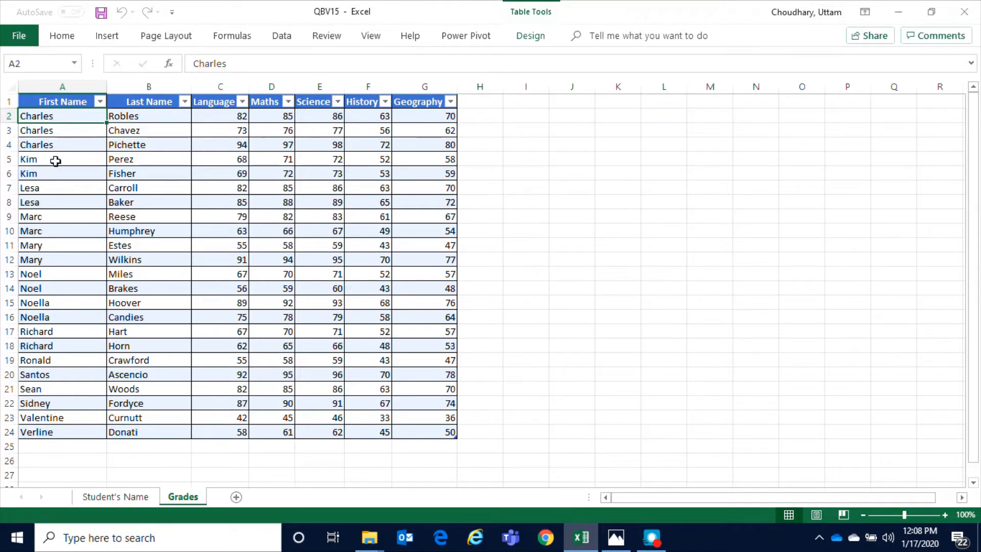
# Compare the first and last names of the students in rows 5 and 6 of the Grades table.
pyautogui.moveTo(54, 159); pyautogui.dragTo(54, 175)
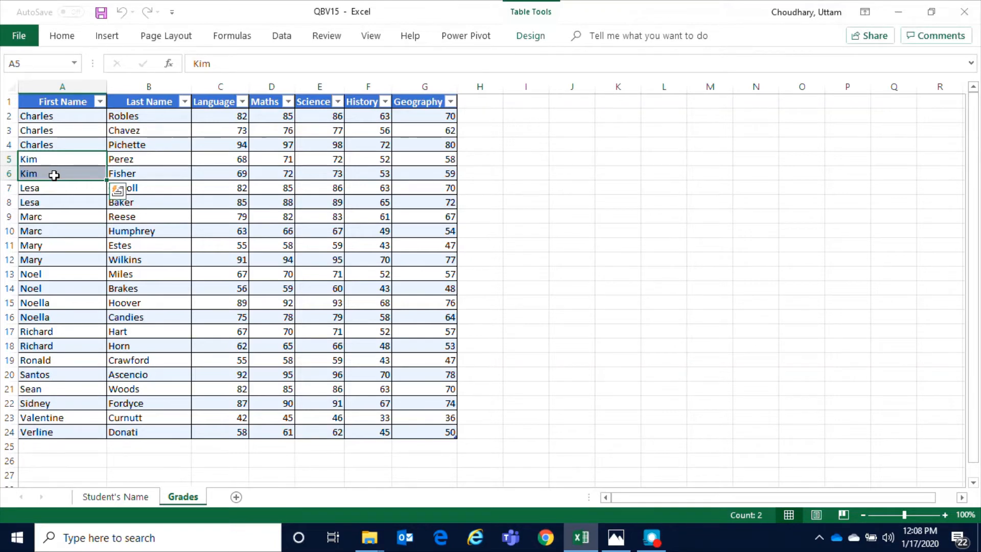
pyautogui.click(54, 175)
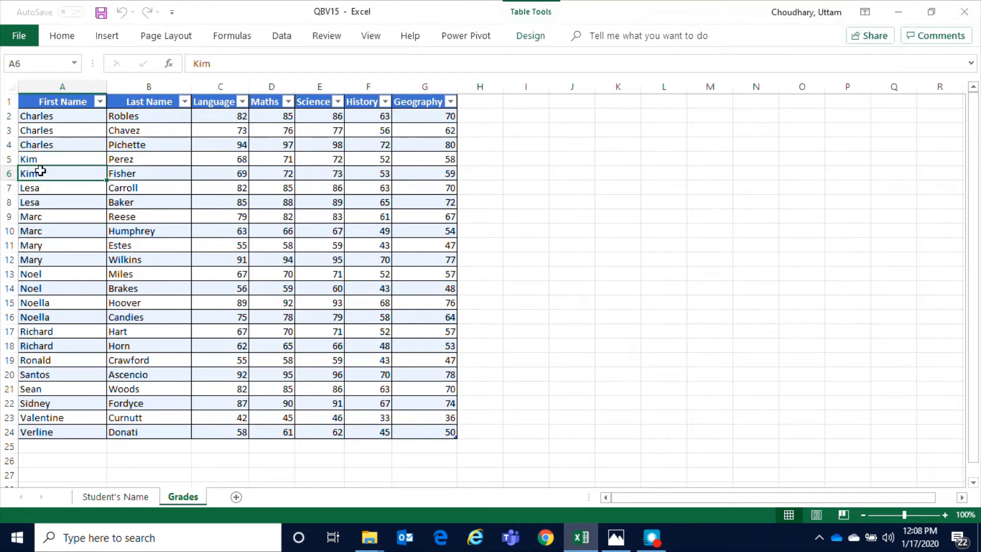
pyautogui.moveTo(53, 177); pyautogui.dragTo(153, 175)
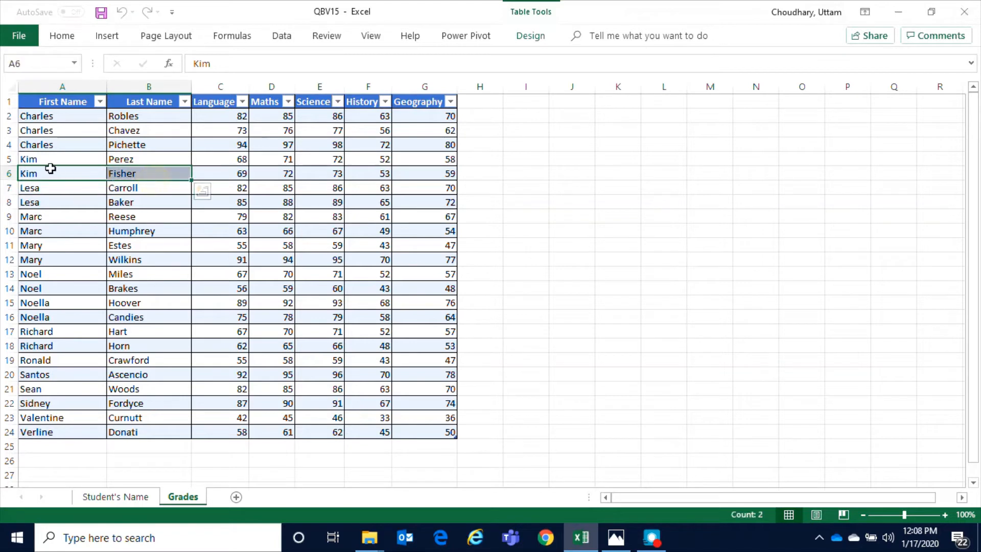
pyautogui.moveTo(48, 160); pyautogui.dragTo(144, 160)
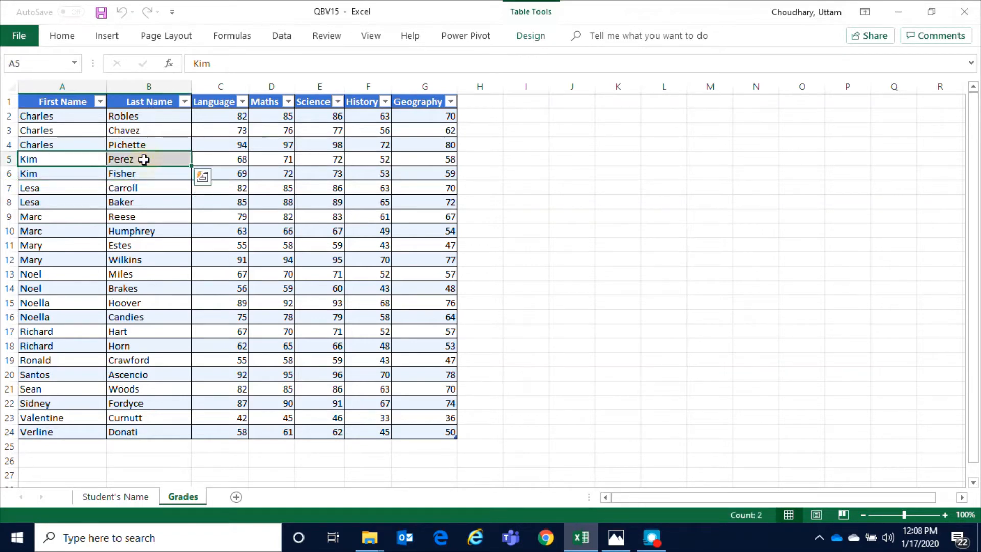
# Compare the first and last names of students in rows 2 to 9 of the Grades table.
pyautogui.click(48, 158)
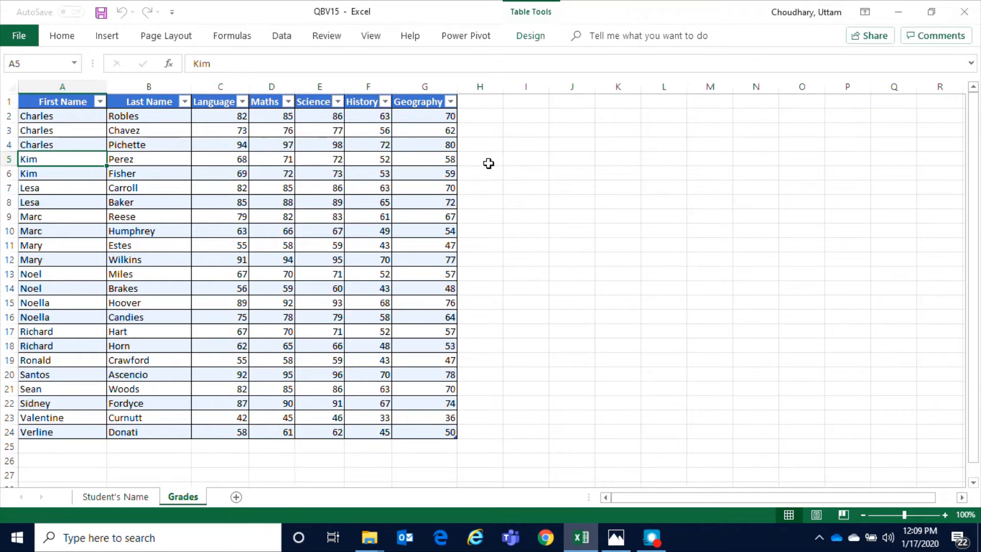
pyautogui.click(52, 118)
pyautogui.click(152, 128)
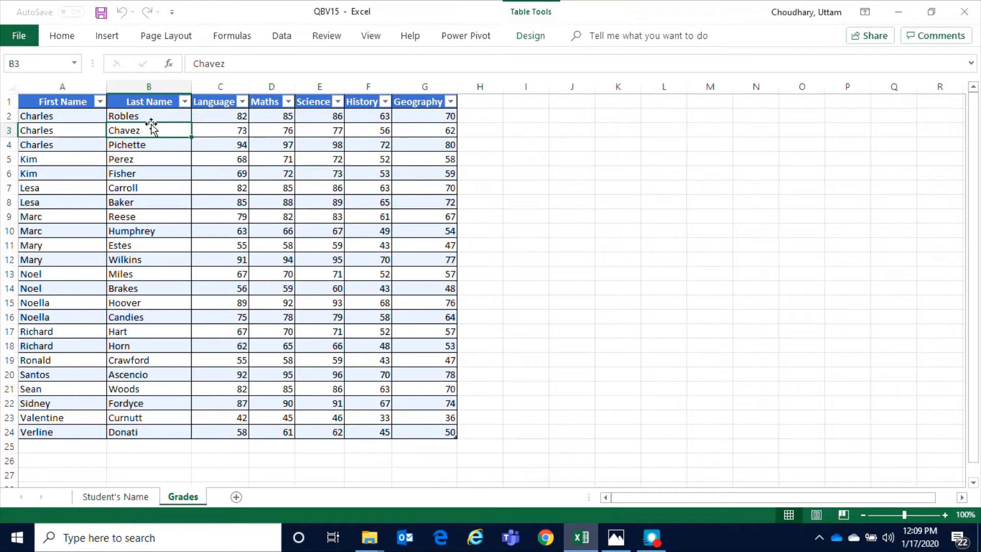
pyautogui.click(22, 218)
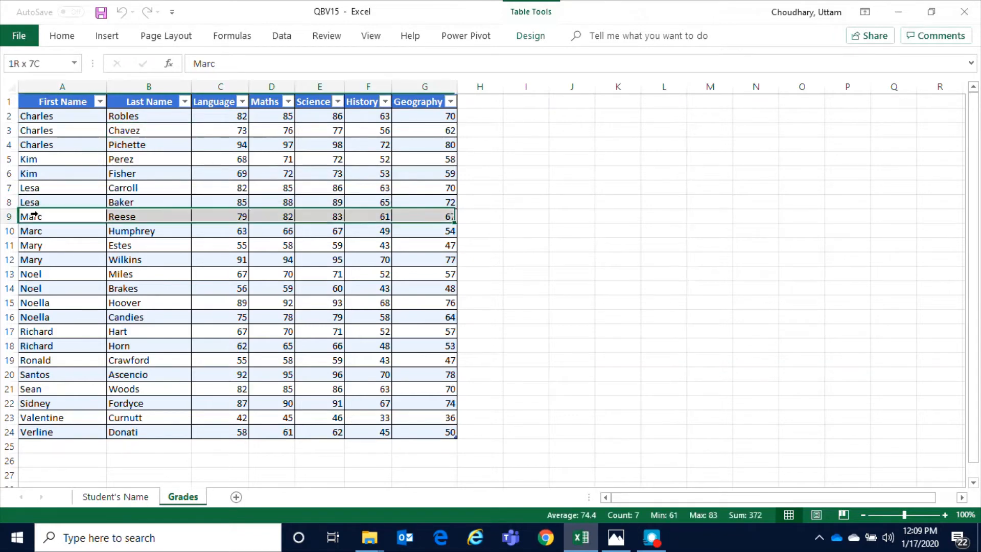
pyautogui.click(161, 202)
# Load the Grades table from the worksheet into the Power Query Editor.
pyautogui.click(74, 183)
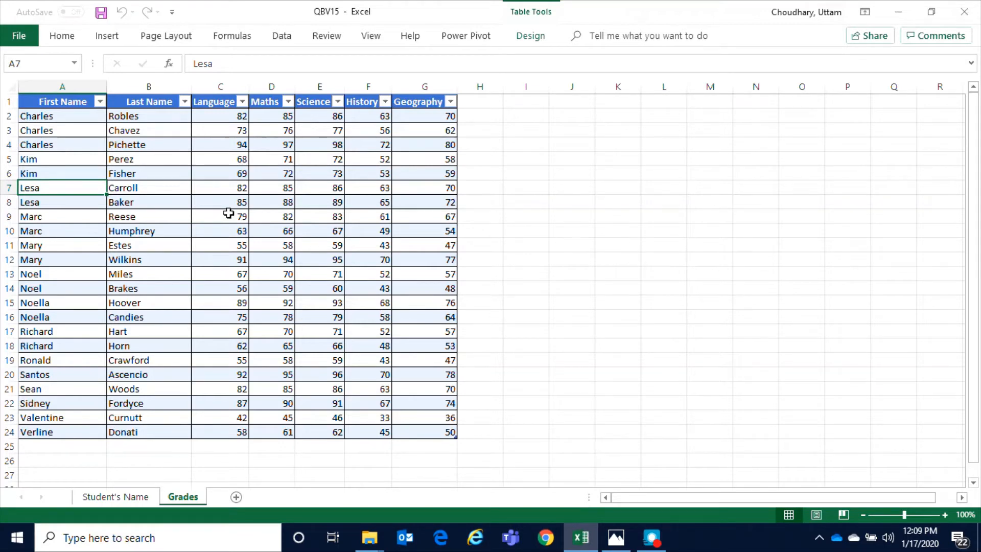
pyautogui.click(285, 37)
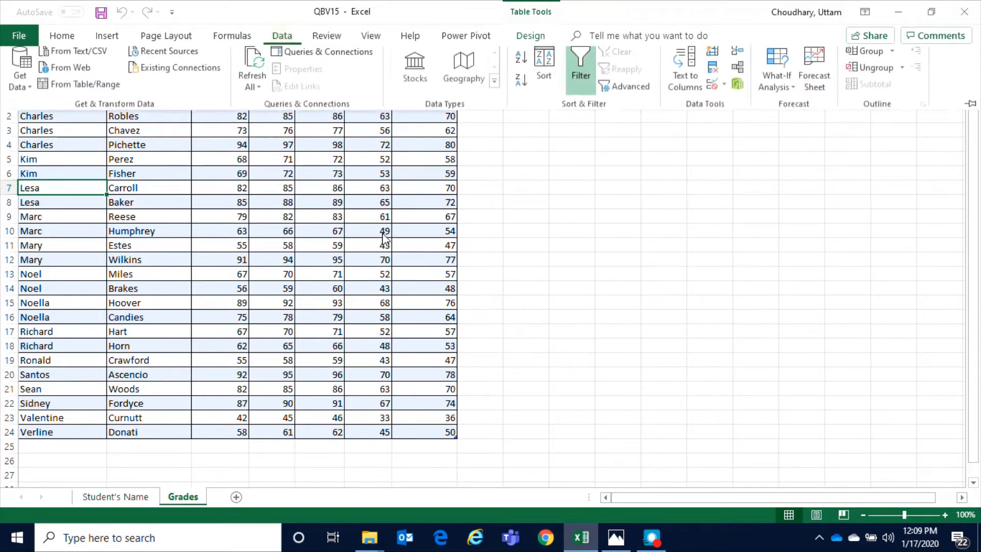
pyautogui.click(87, 94)
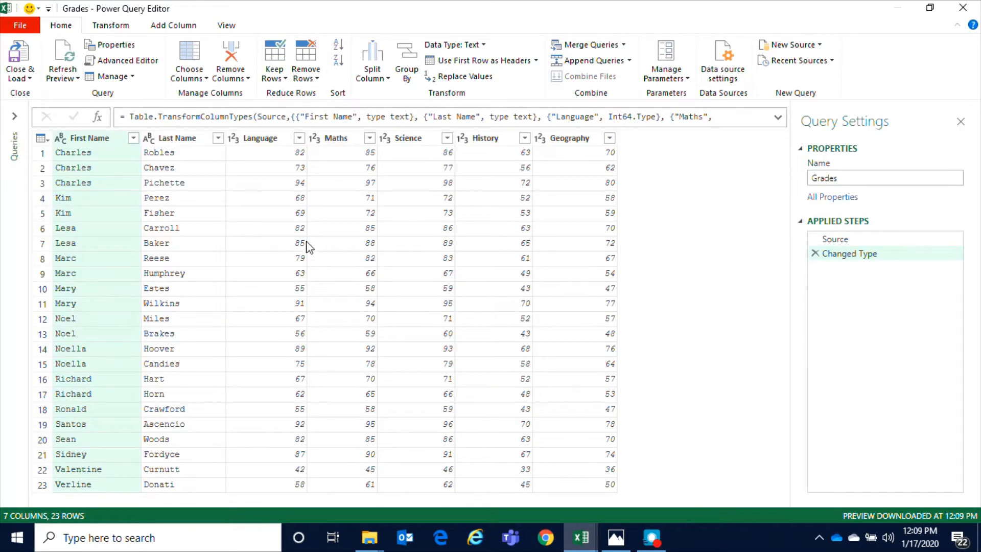
# Review the Grades query's name columns and the Language, Maths, Science, History and Geography marks.
pyautogui.click(97, 183)
pyautogui.click(199, 170)
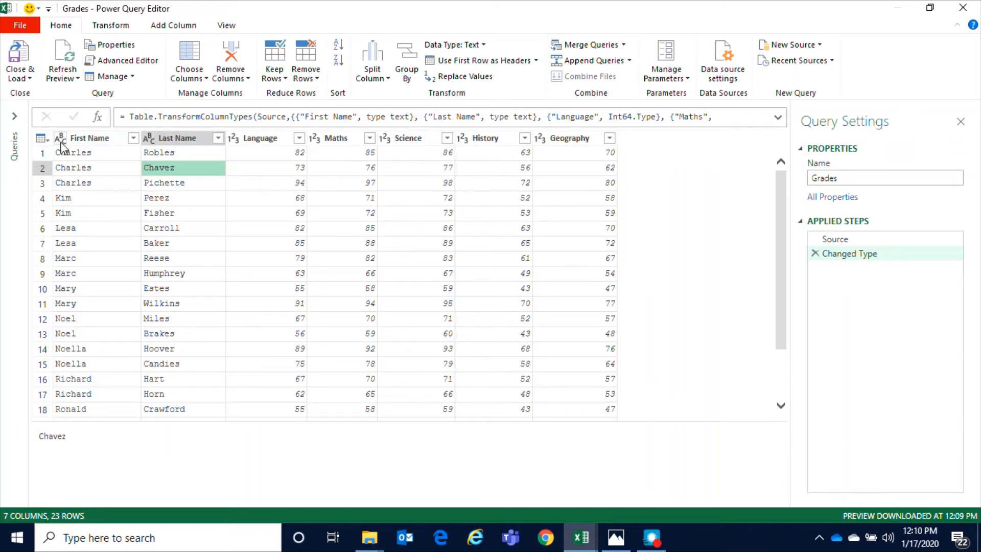
pyautogui.click(276, 185)
pyautogui.click(344, 189)
pyautogui.click(430, 198)
pyautogui.click(518, 200)
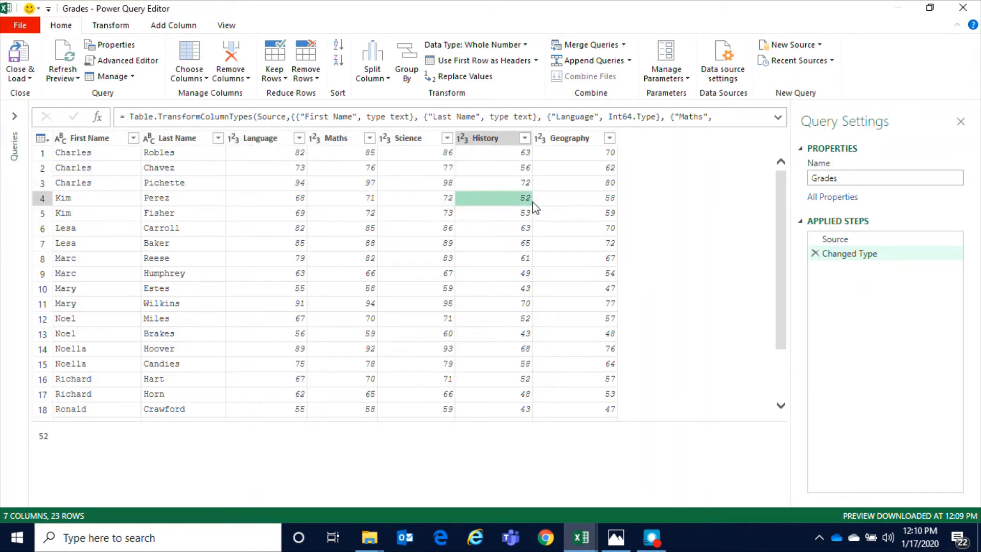
pyautogui.click(583, 203)
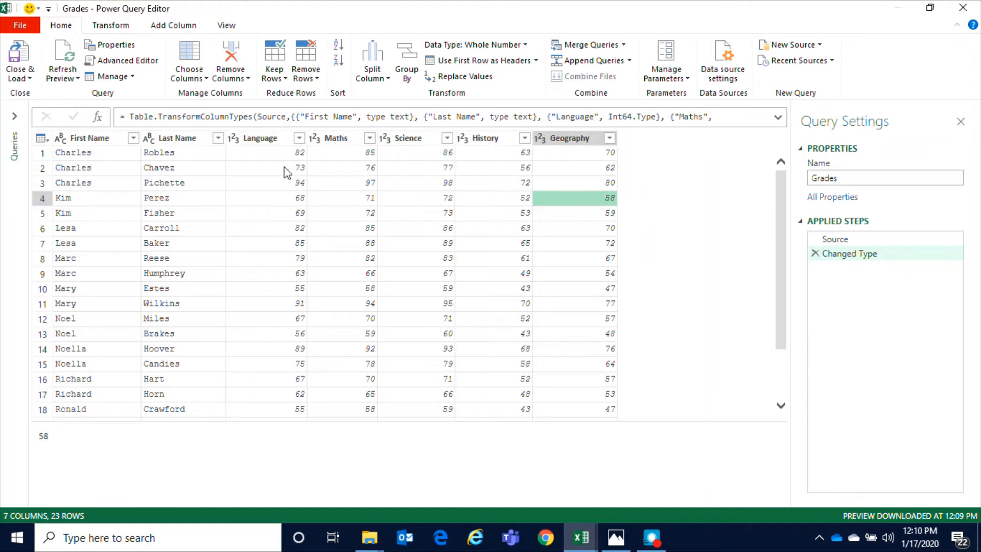
# Start a new query from the Excel workbook QBV15 in the YouTube Staging folder.
pyautogui.click(14, 116)
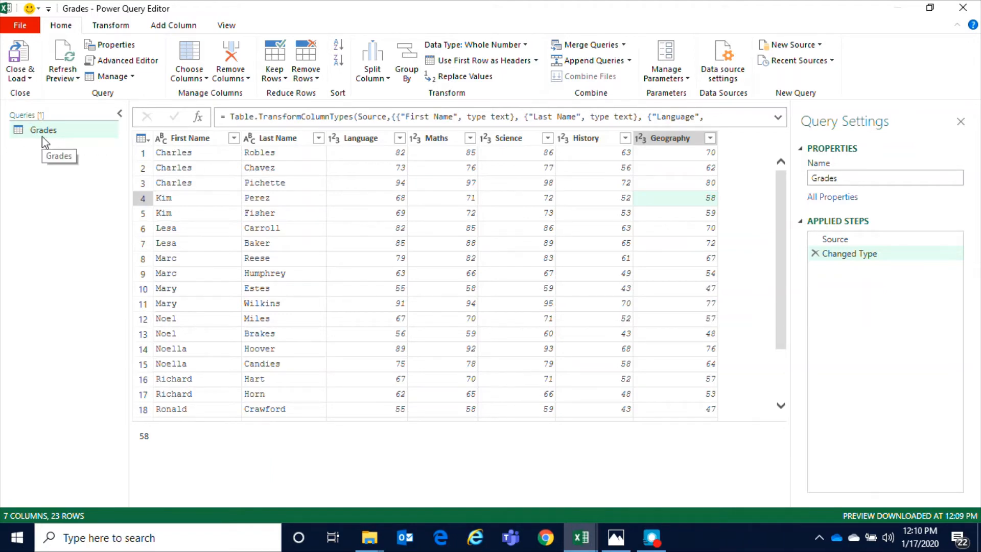
pyautogui.rightClick(52, 206)
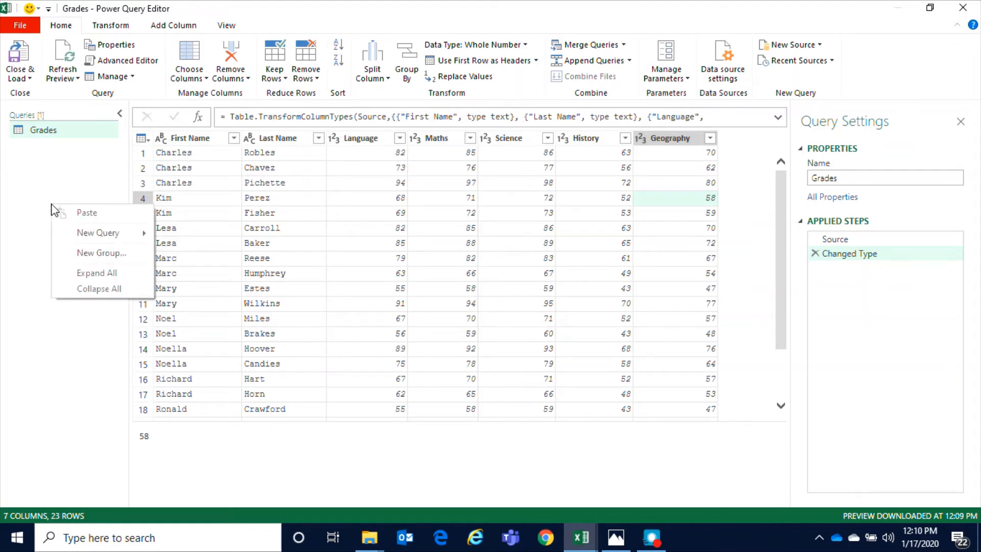
pyautogui.moveTo(99, 237)
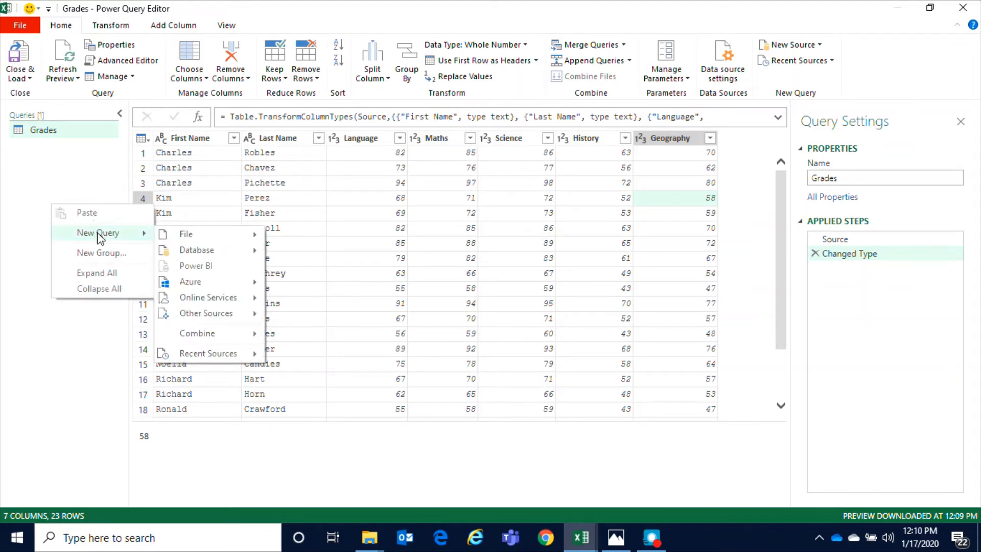
pyautogui.moveTo(189, 236)
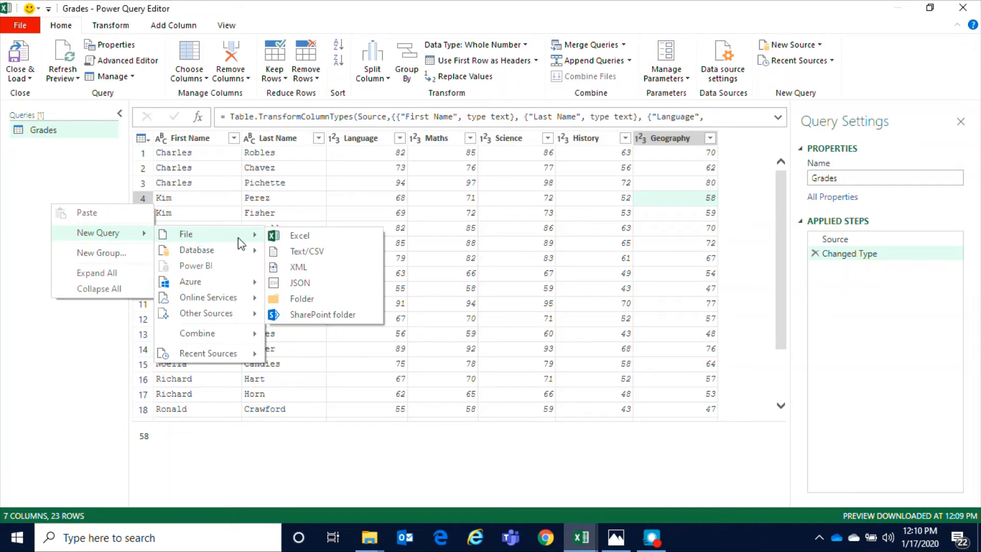
pyautogui.click(322, 238)
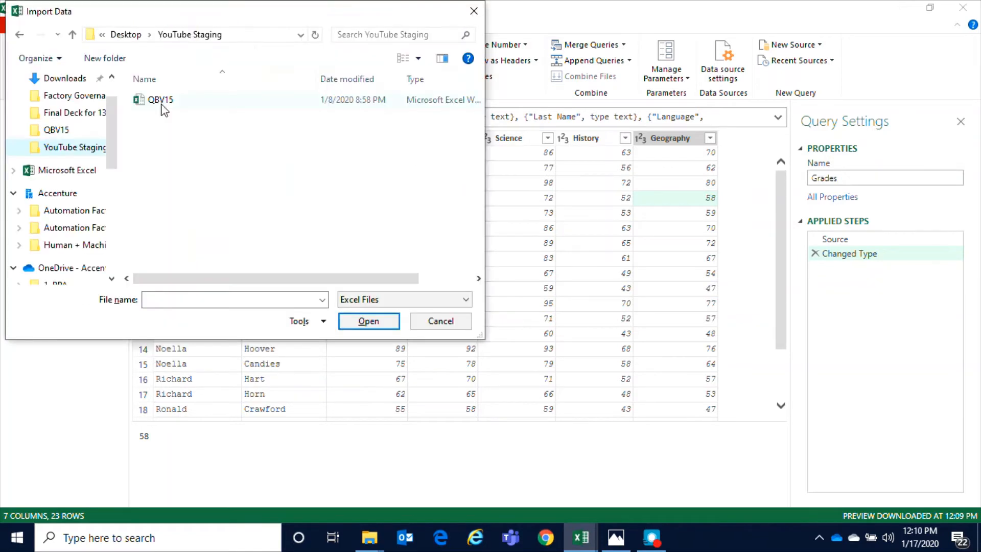
pyautogui.click(162, 104)
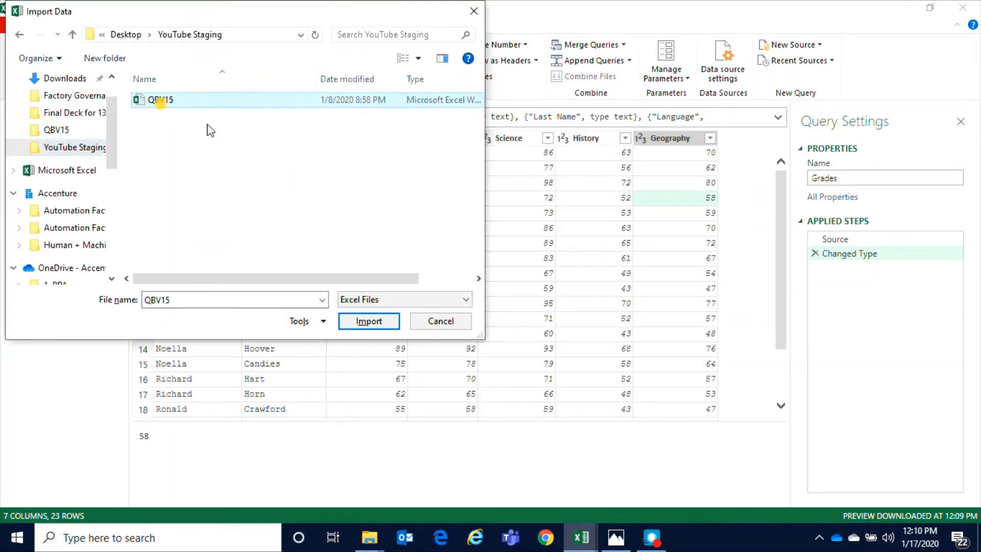
pyautogui.click(365, 324)
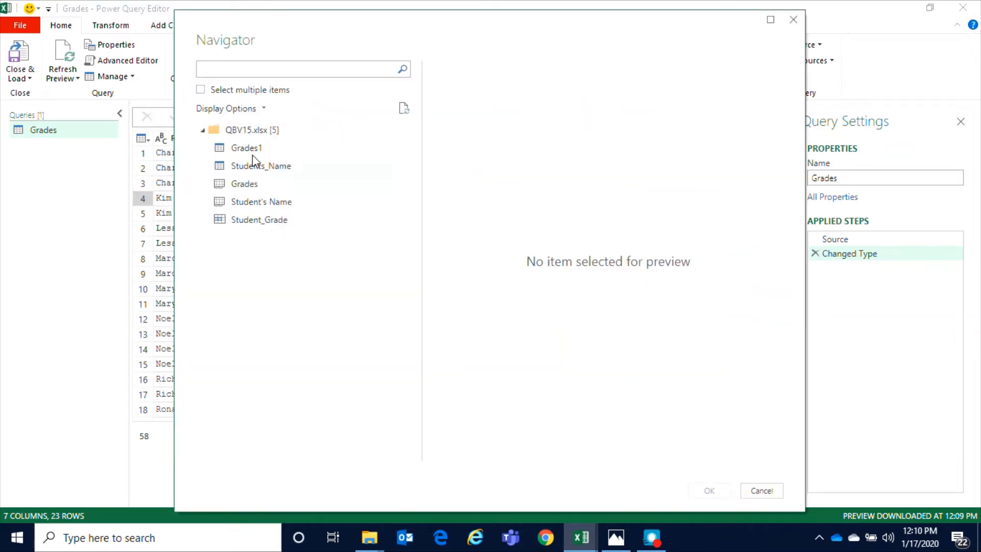
# Preview the workbook's Students_Name table and add it as a second query.
pyautogui.click(267, 167)
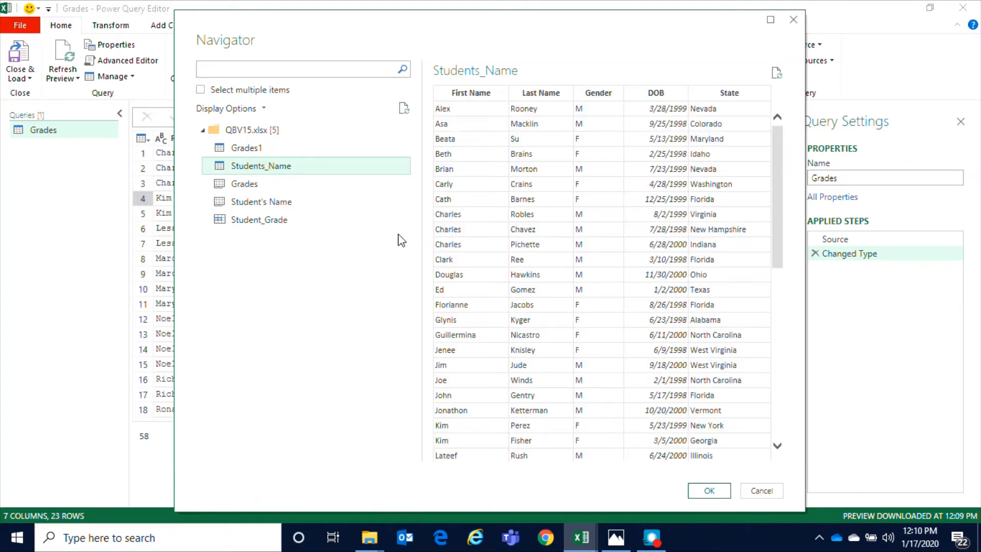
pyautogui.scroll(-5, 551, 334)
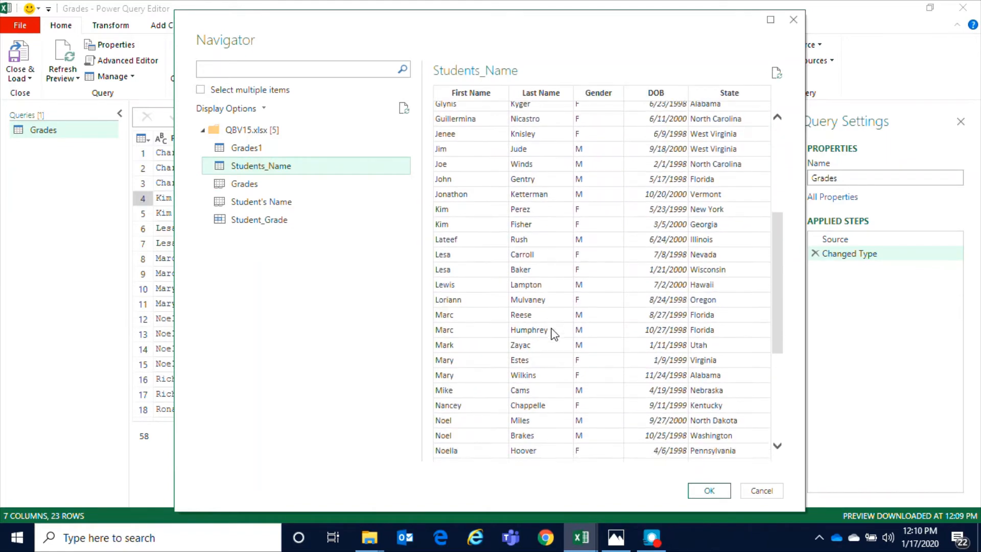
pyautogui.scroll(5, 549, 332)
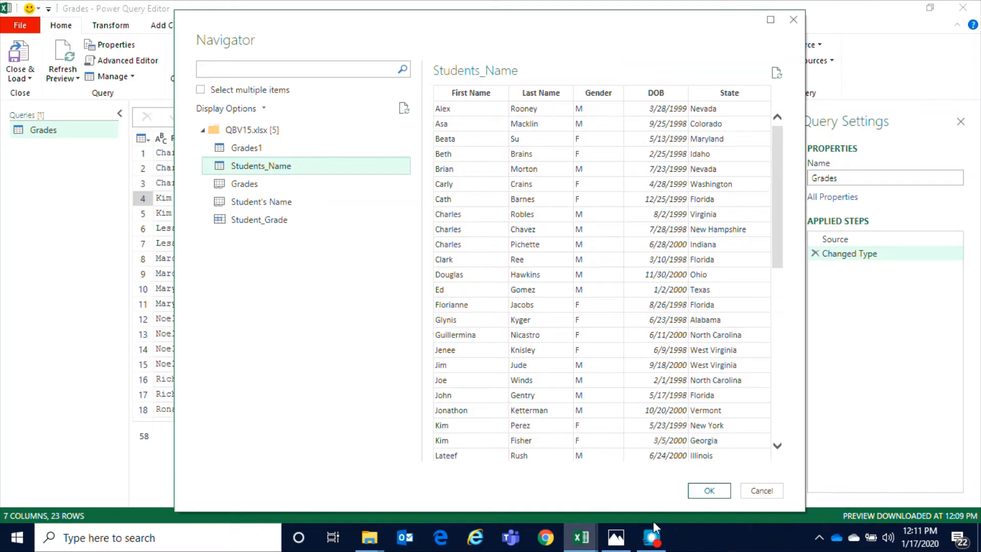
pyautogui.click(702, 496)
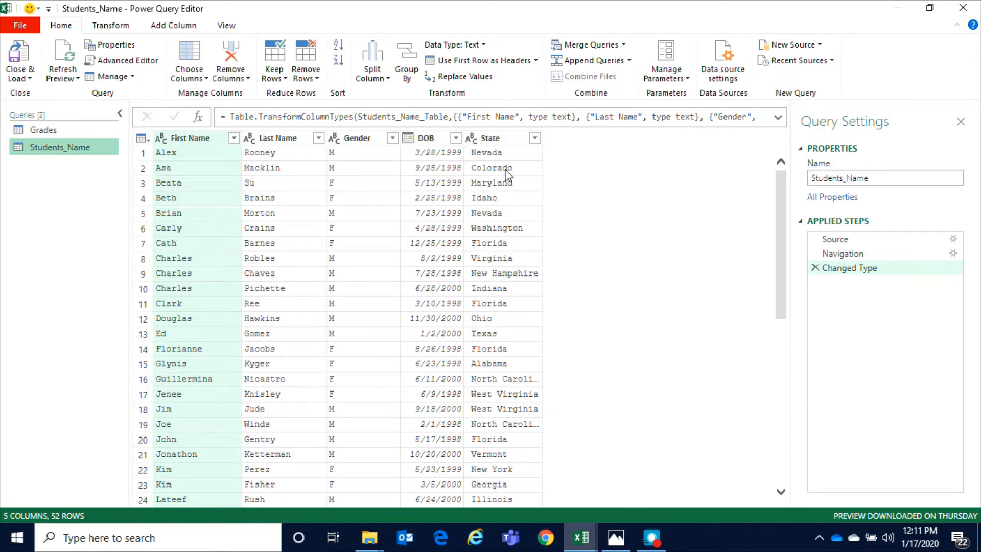
pyautogui.click(502, 188)
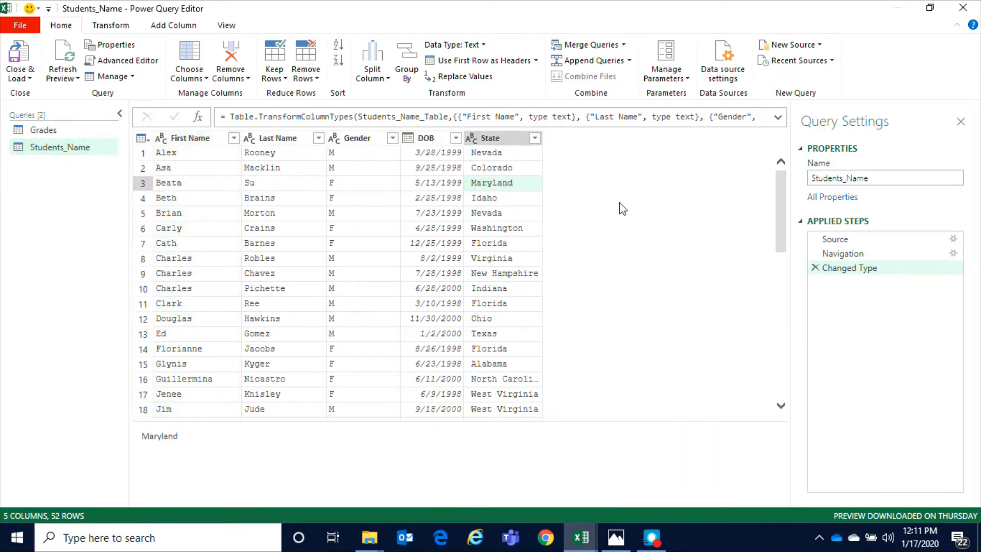
# Inspect the Grades query's First Name and Last Name columns for students who share a first name.
pyautogui.click(71, 132)
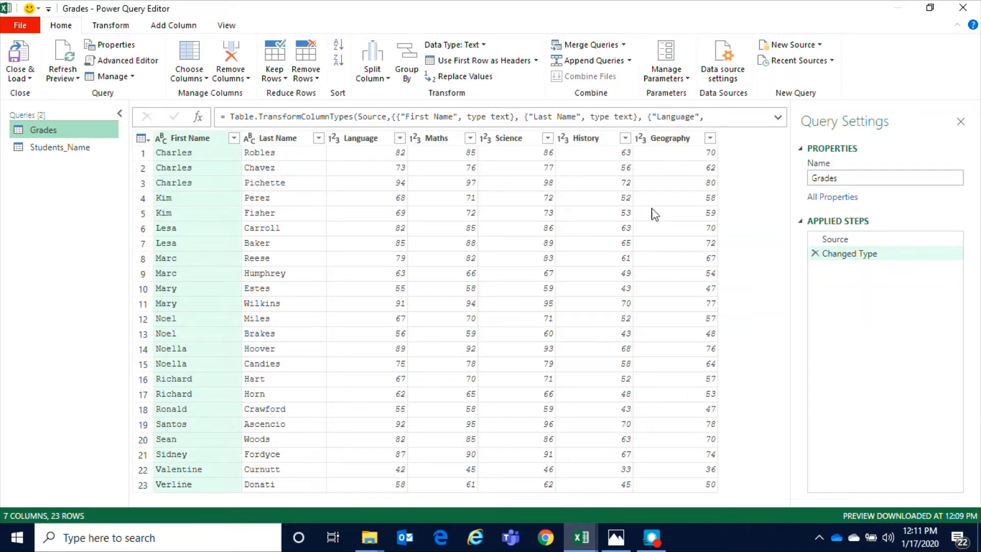
pyautogui.click(179, 274)
pyautogui.click(187, 215)
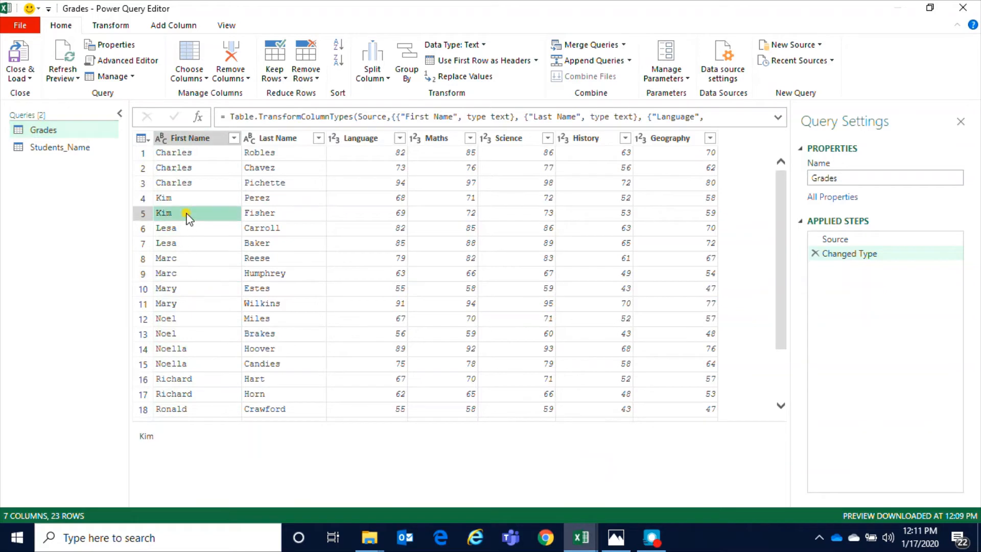
pyautogui.click(299, 198)
pyautogui.click(173, 157)
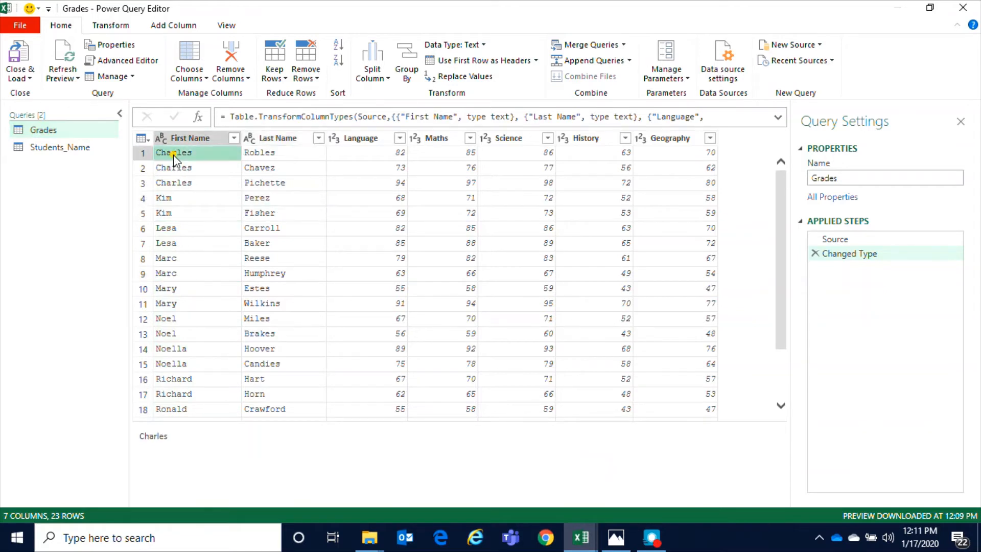
pyautogui.click(289, 153)
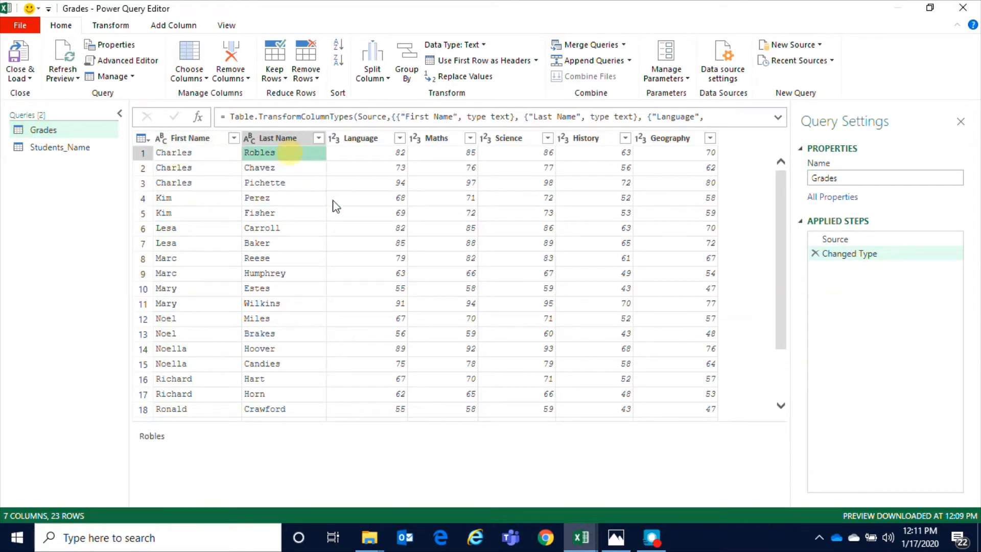
pyautogui.click(199, 273)
pyautogui.click(278, 274)
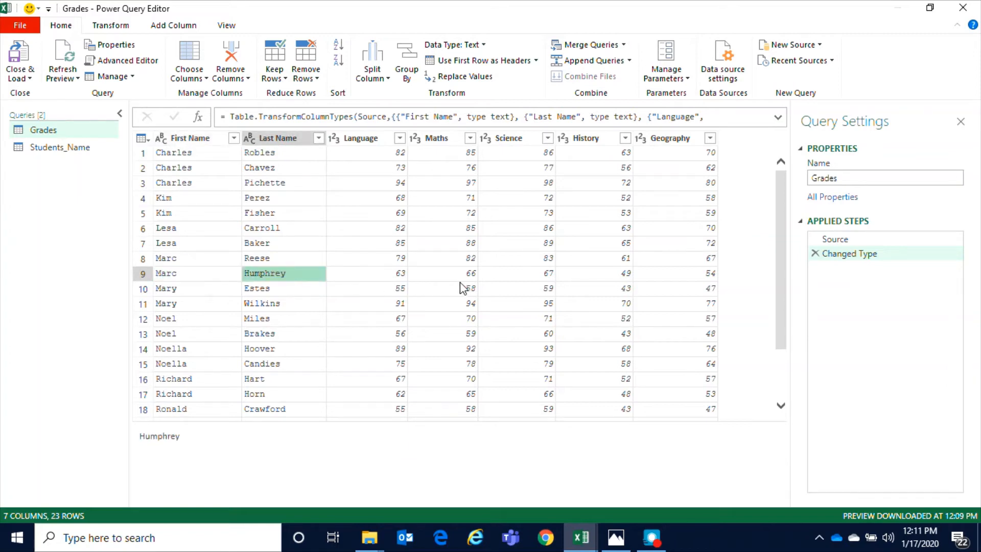
pyautogui.click(460, 288)
# Start merging queries within the Grades query, with Students_Name as the second table.
pyautogui.click(61, 148)
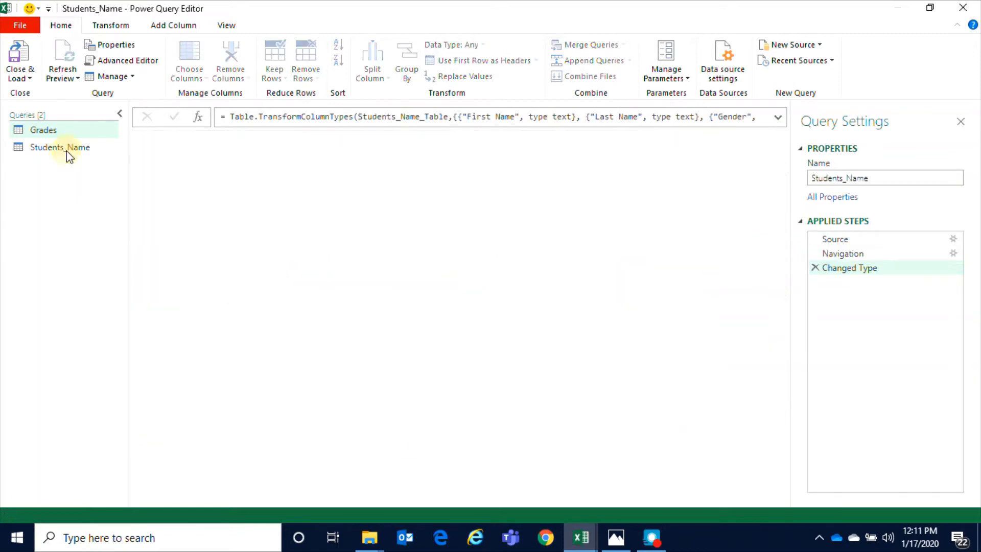
pyautogui.click(72, 132)
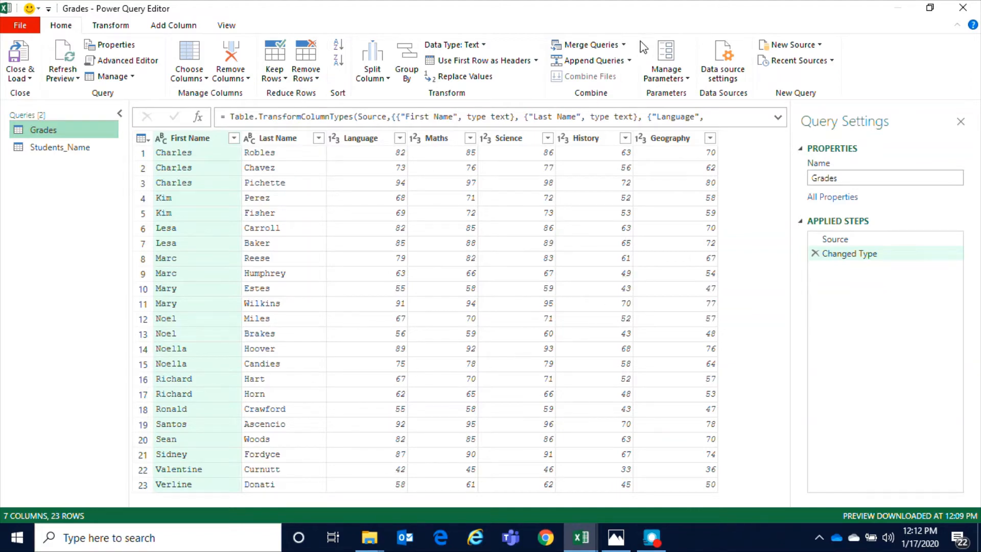
pyautogui.click(623, 44)
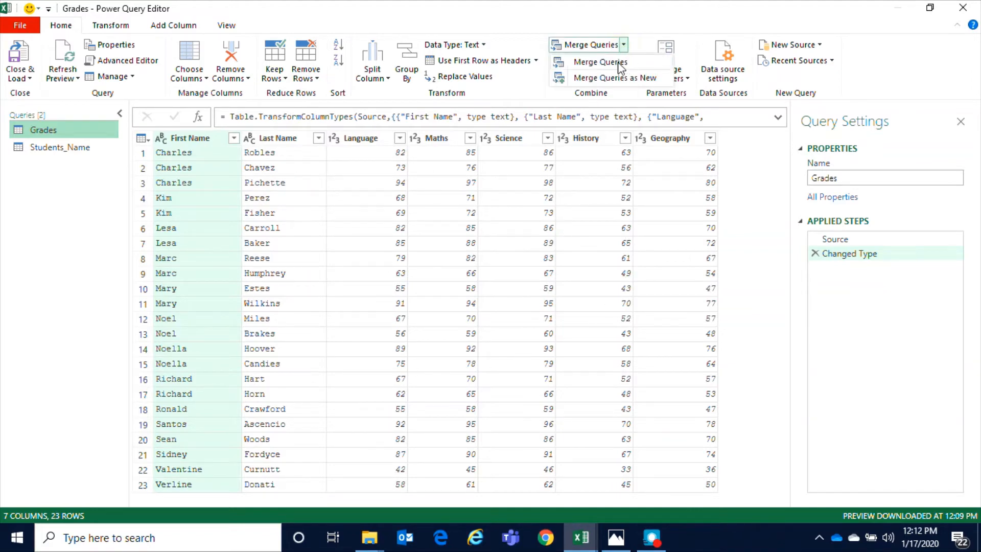
pyautogui.click(615, 62)
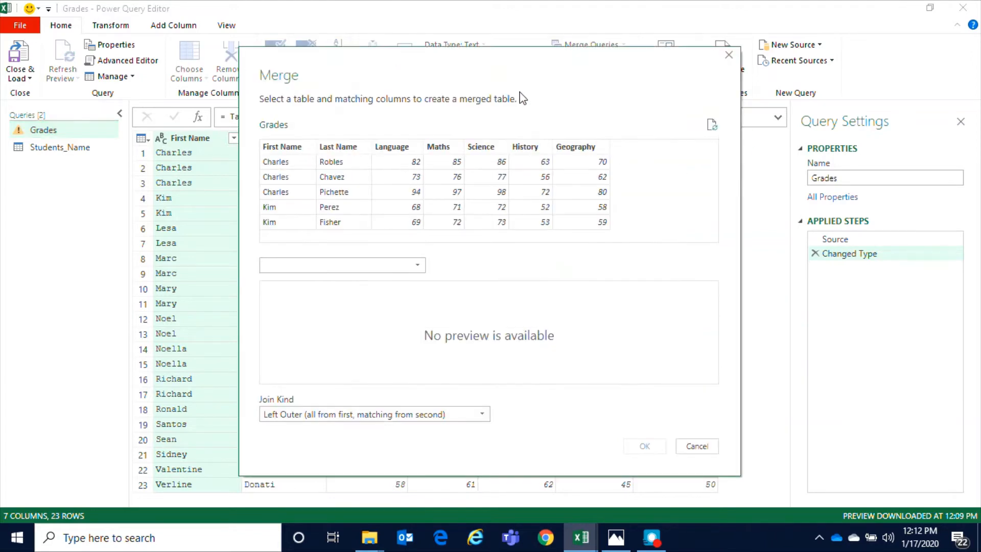
pyautogui.moveTo(489, 72); pyautogui.dragTo(576, 72)
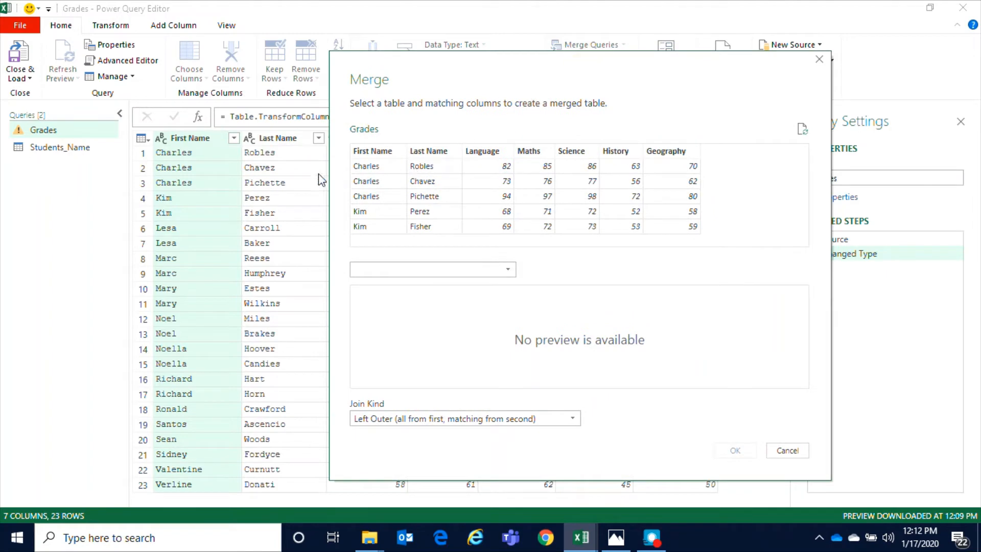
pyautogui.moveTo(476, 73); pyautogui.dragTo(503, 101)
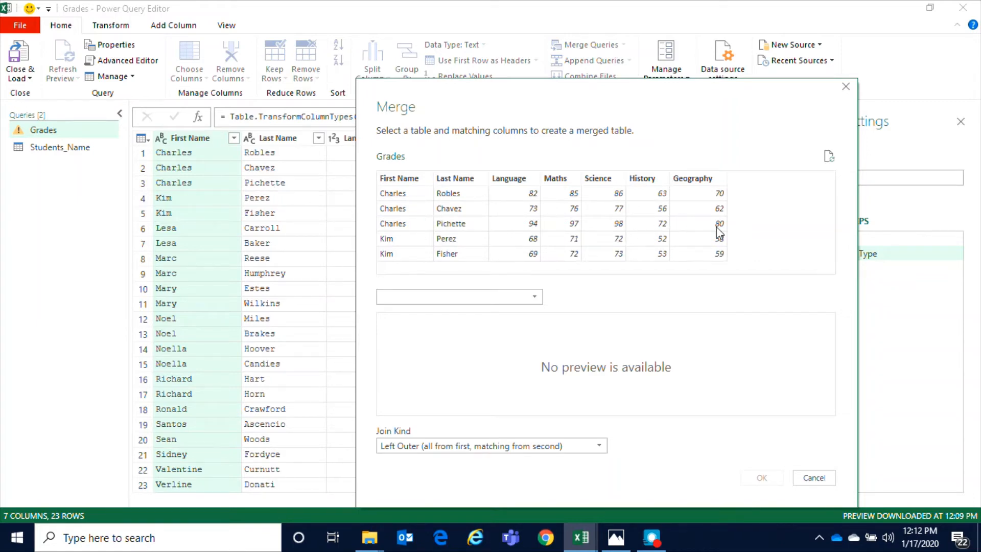
pyautogui.click(482, 296)
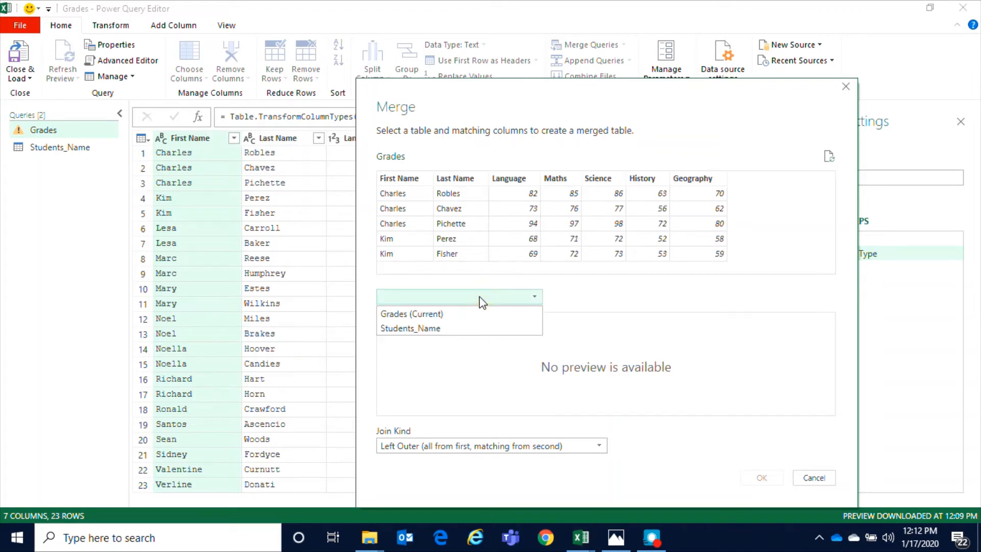
pyautogui.click(428, 330)
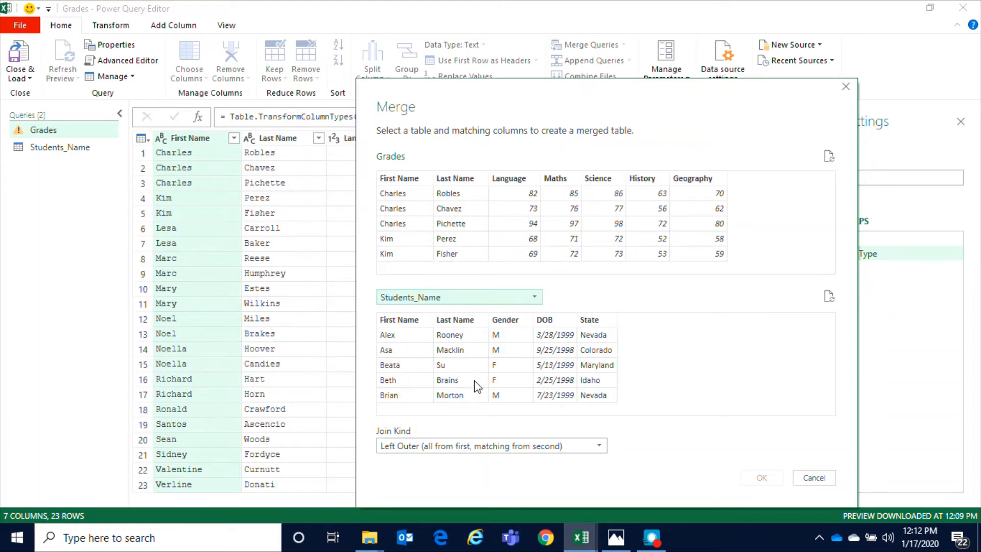
# Match the Grades and Students_Name tables on First Name and Last Name, and merge them with a Left Outer join.
pyautogui.click(416, 180)
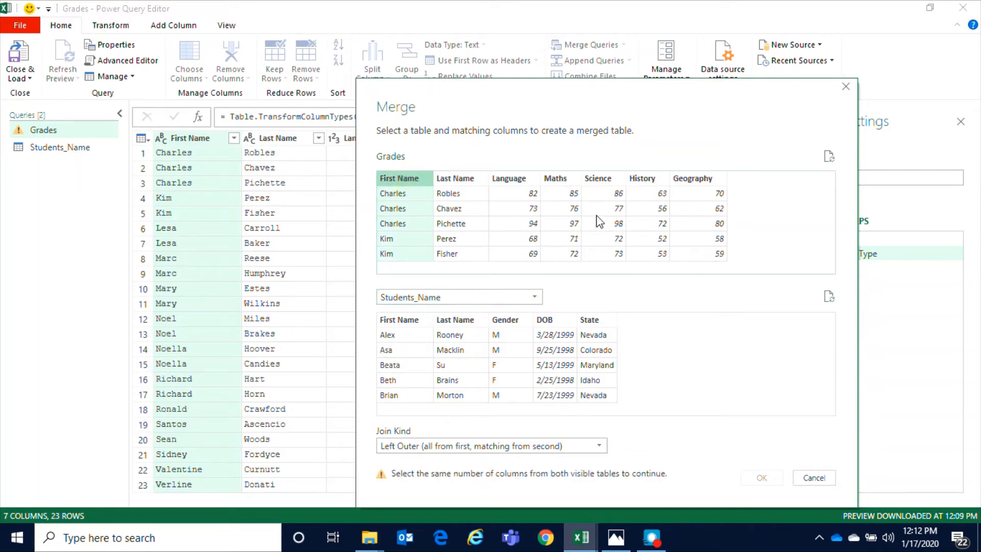
pyautogui.keyDown('ctrl'); pyautogui.click(460, 180); pyautogui.keyUp('ctrl')
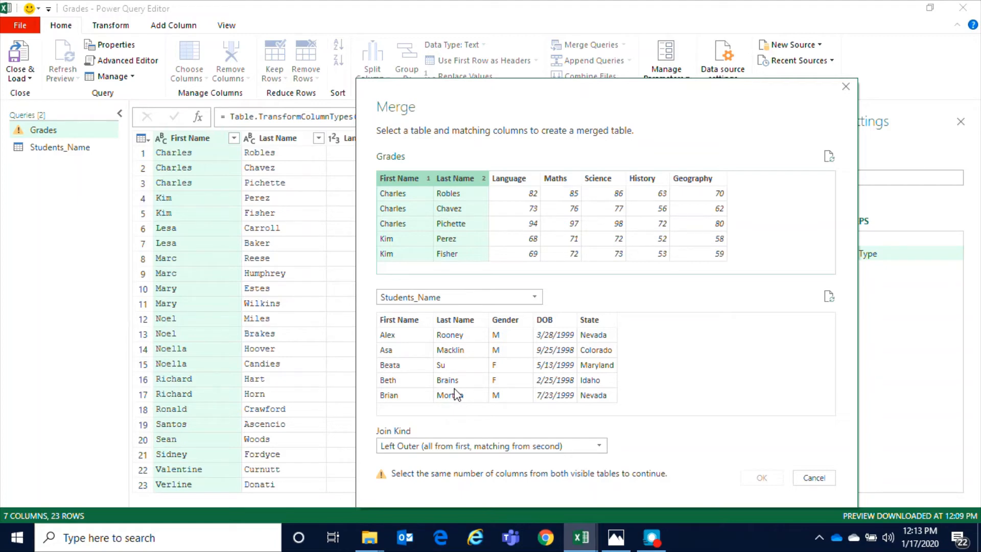
pyautogui.click(409, 322)
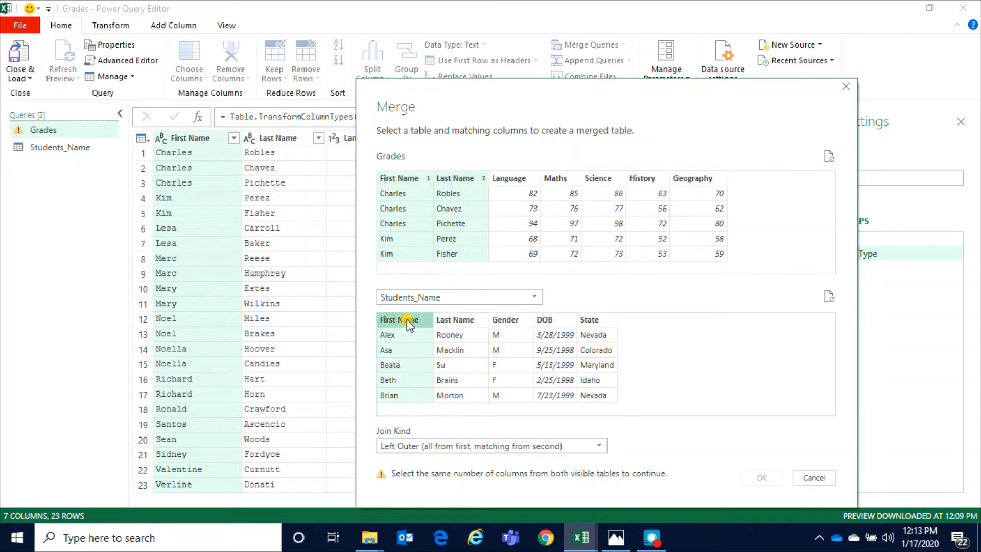
pyautogui.keyDown('ctrl'); pyautogui.click(472, 322); pyautogui.keyUp('ctrl')
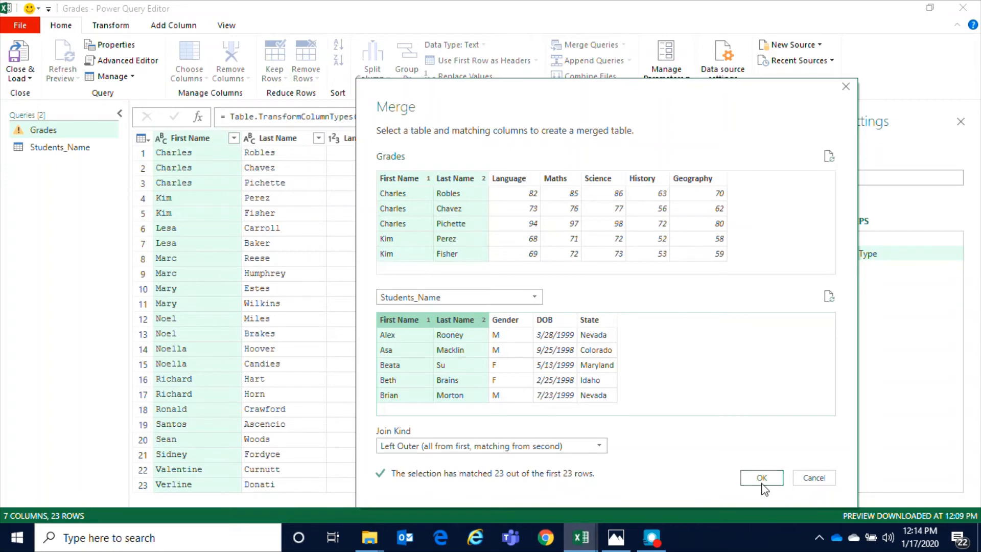
pyautogui.click(763, 478)
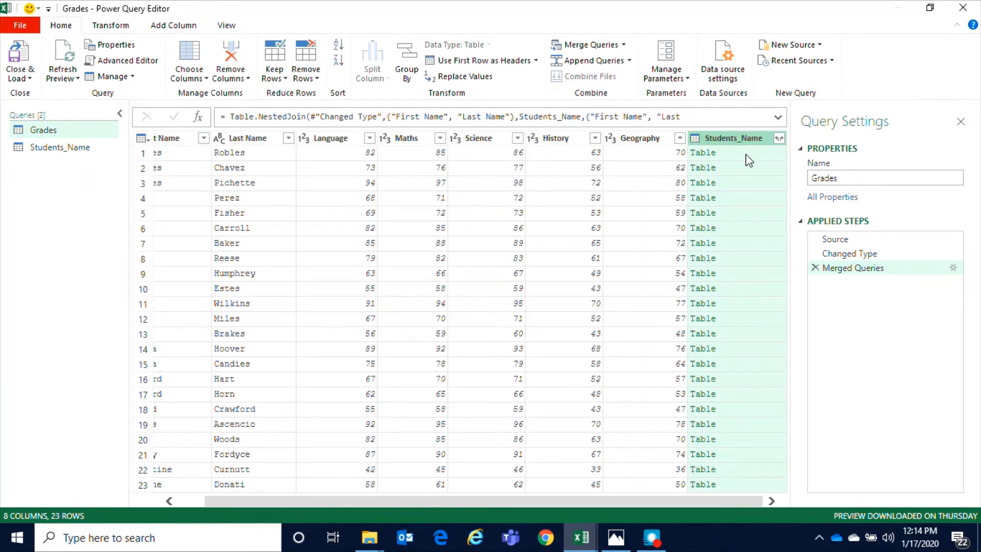
# Expand the merged Students_Name column to Gender, DOB and State only, without the original column name as prefix.
pyautogui.click(779, 139)
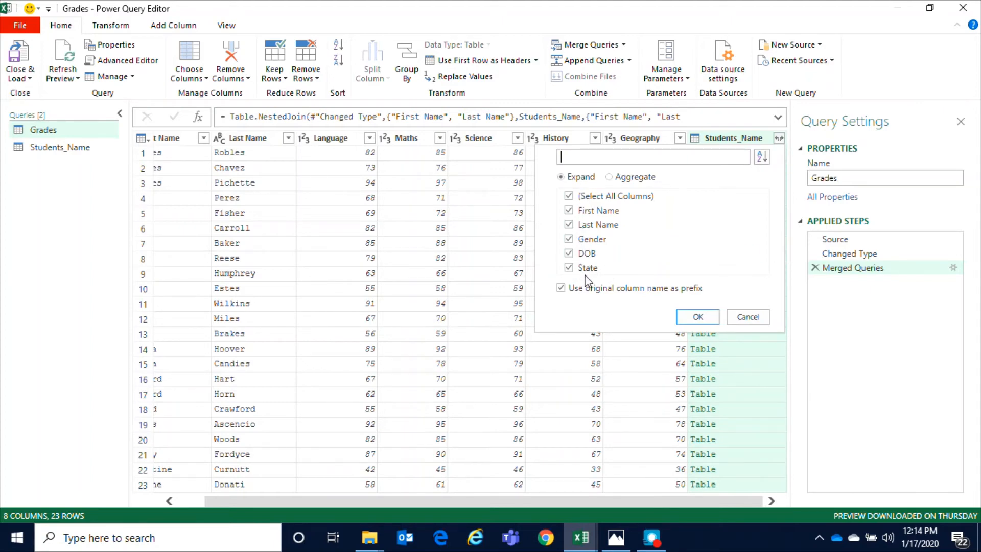
pyautogui.click(569, 215)
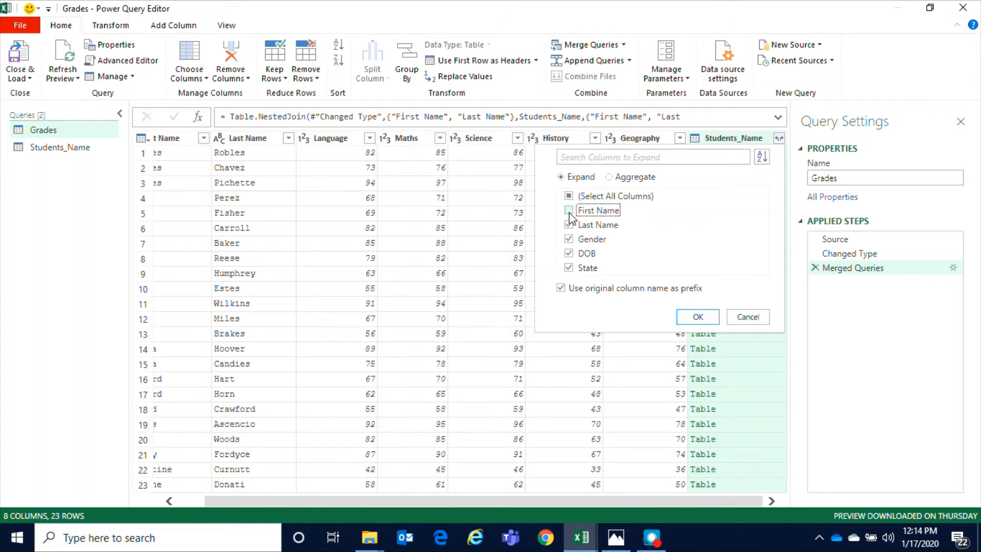
pyautogui.click(569, 225)
pyautogui.click(584, 289)
pyautogui.click(698, 317)
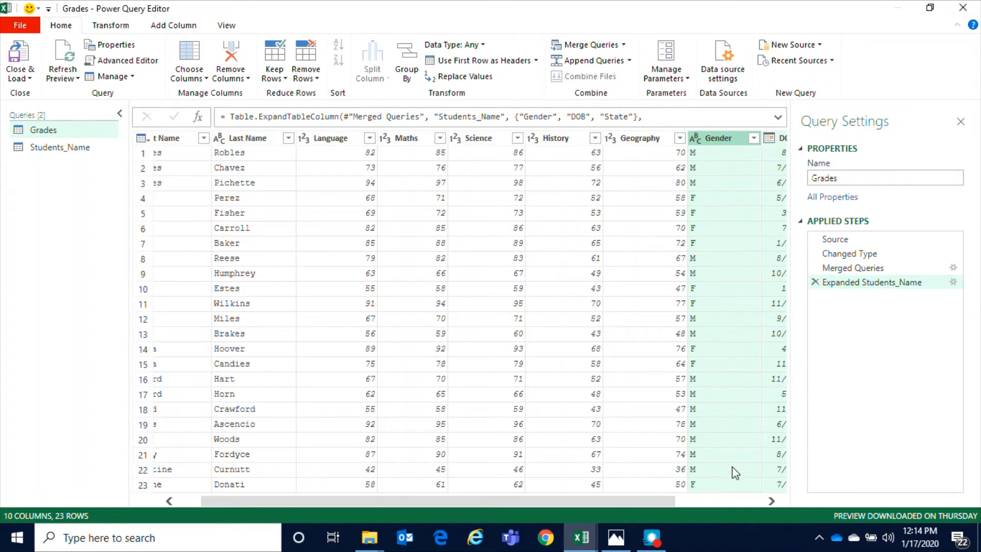
# Review the expanded Gender, DOB and State columns alongside the students' names and grades.
pyautogui.moveTo(658, 501); pyautogui.dragTo(746, 500)
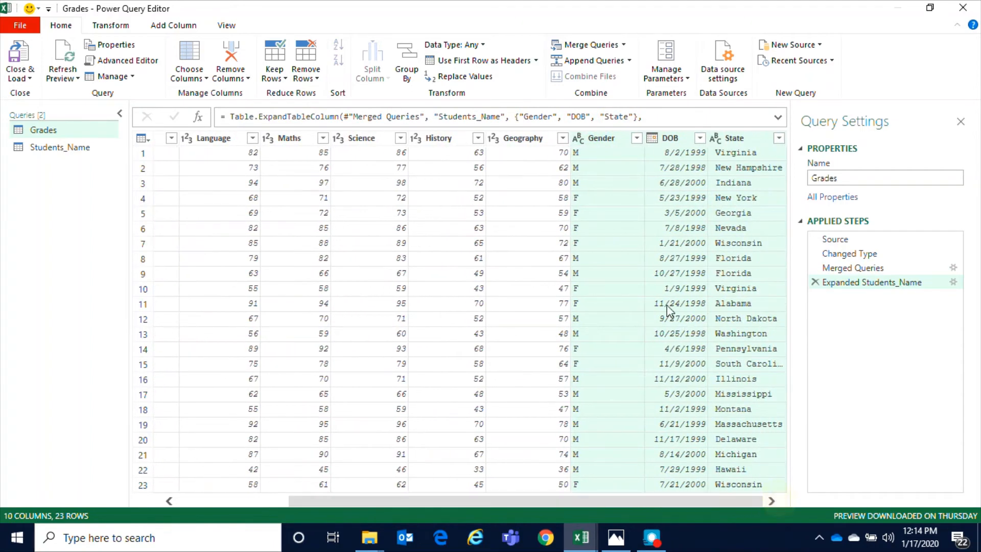
pyautogui.click(608, 169)
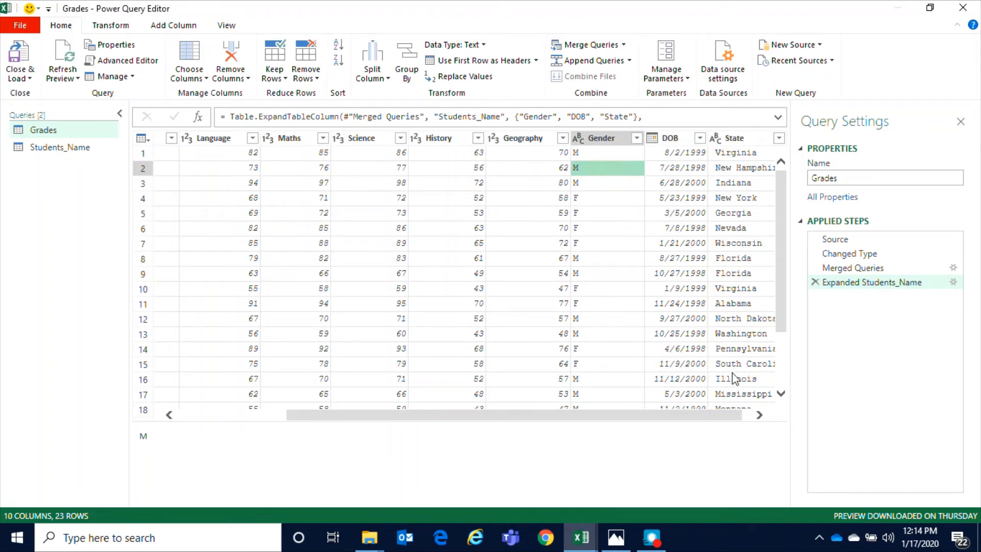
pyautogui.click(623, 214)
pyautogui.click(687, 200)
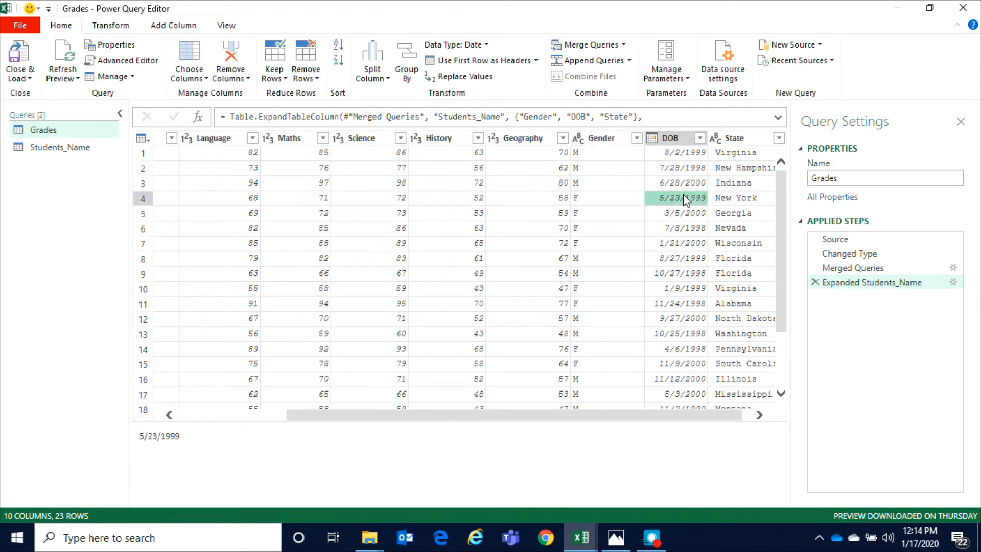
pyautogui.click(756, 198)
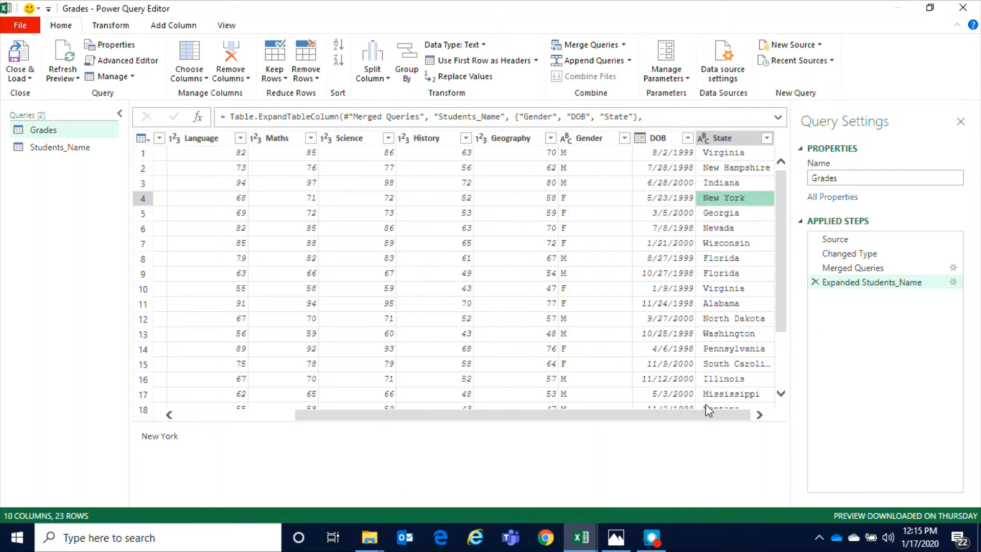
pyautogui.moveTo(679, 416); pyautogui.dragTo(728, 384)
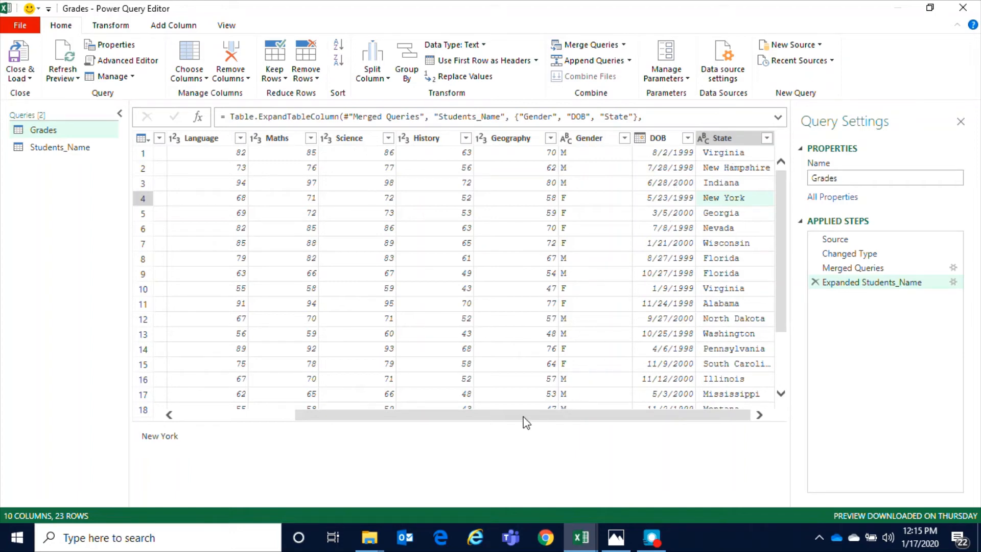
pyautogui.moveTo(493, 415); pyautogui.dragTo(273, 415)
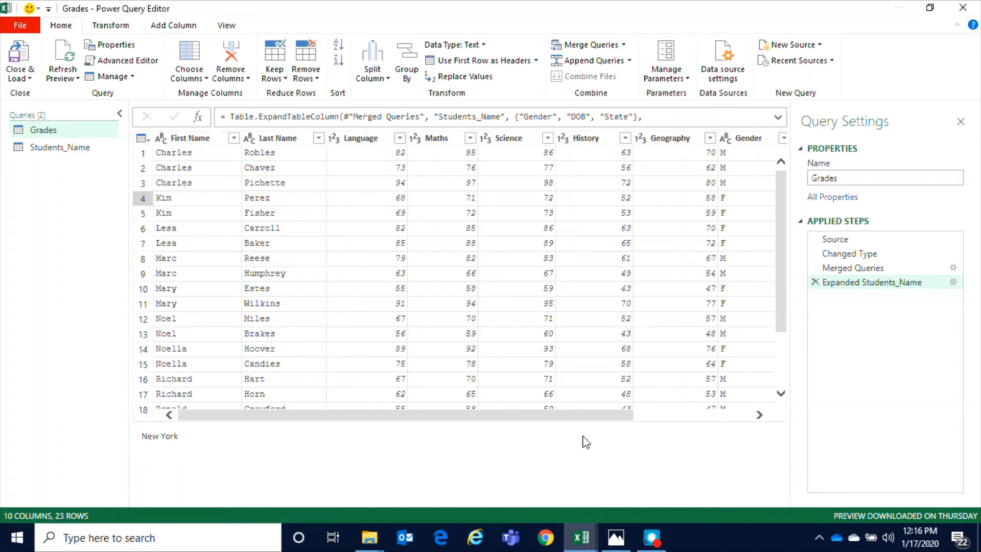
pyautogui.moveTo(645, 414); pyautogui.dragTo(763, 415)
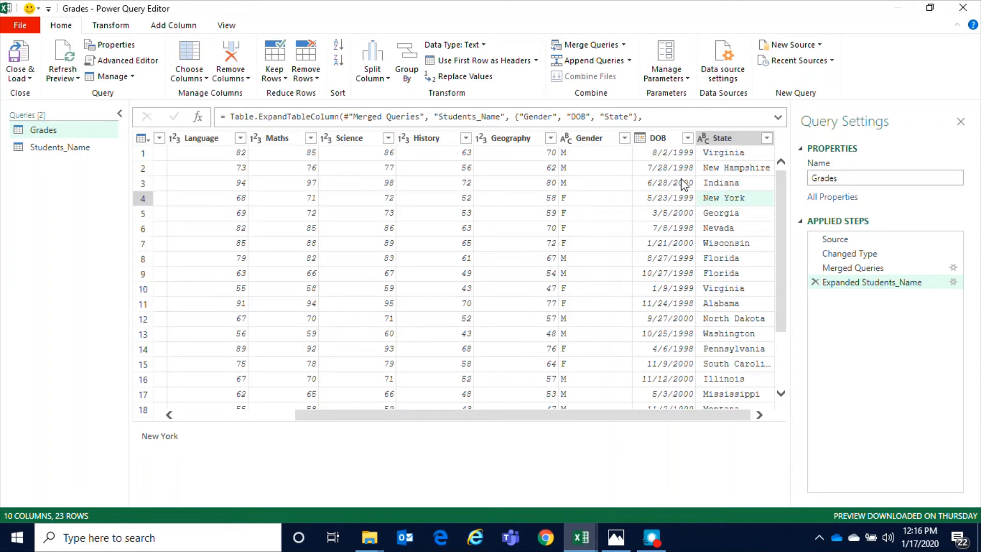
pyautogui.moveTo(621, 415); pyautogui.dragTo(652, 402)
# Reorder the columns so that Gender, DOB and State come between Last Name and Language.
pyautogui.click(601, 141)
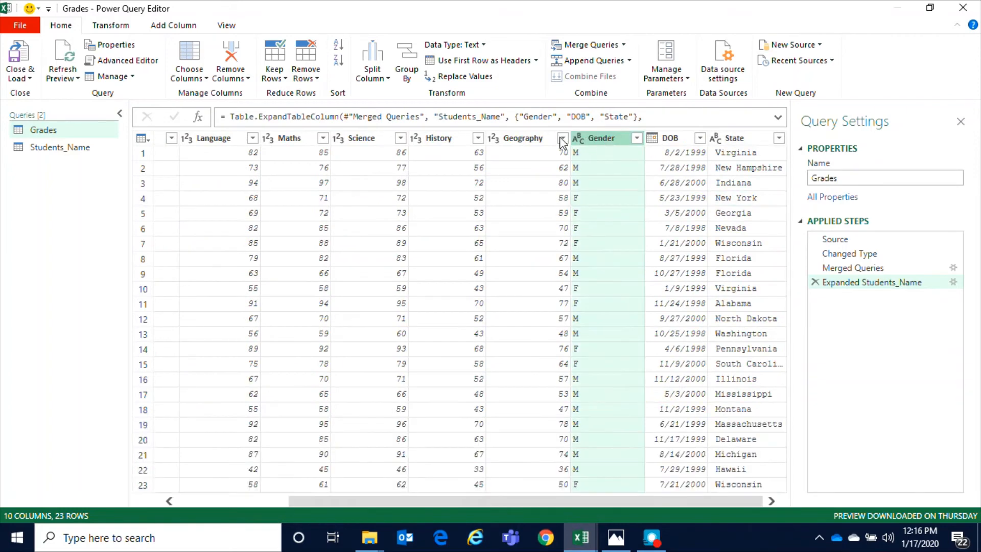
pyautogui.moveTo(562, 143); pyautogui.dragTo(324, 152)
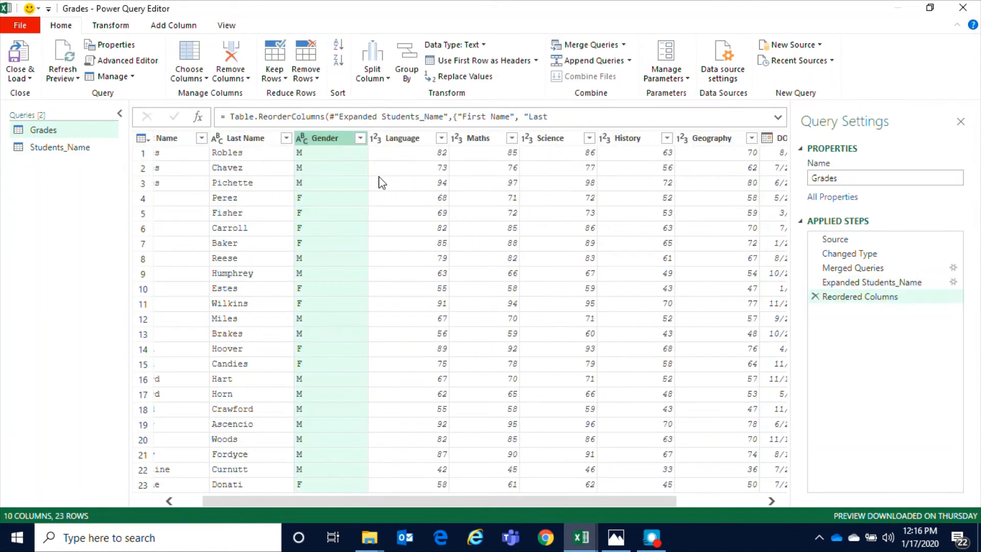
pyautogui.moveTo(568, 499); pyautogui.dragTo(670, 489)
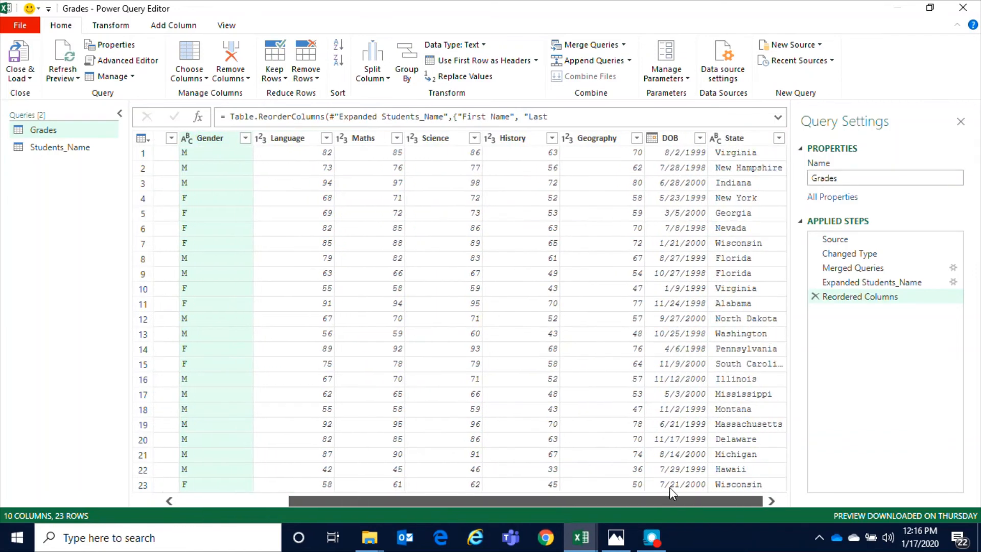
pyautogui.moveTo(679, 139); pyautogui.dragTo(301, 137)
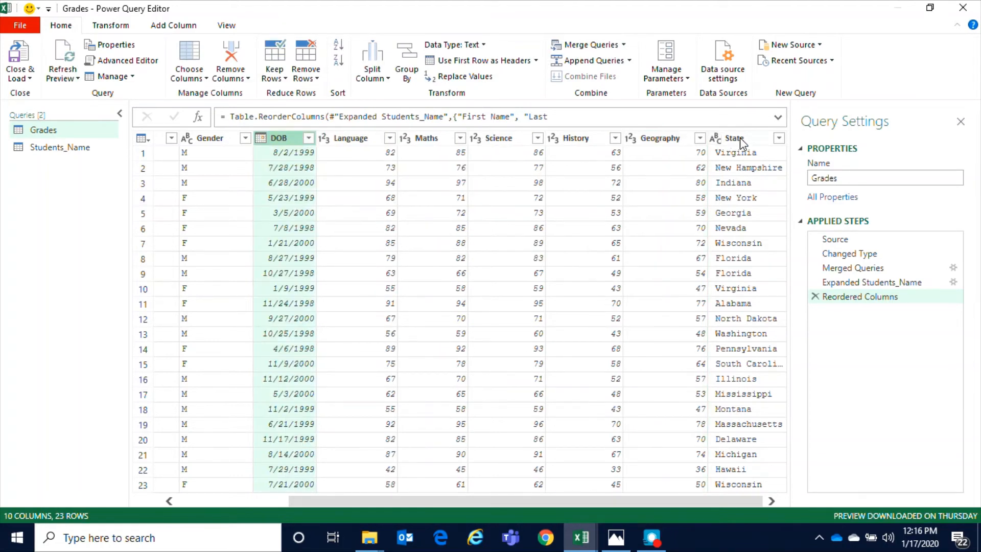
pyautogui.moveTo(740, 137); pyautogui.dragTo(363, 137)
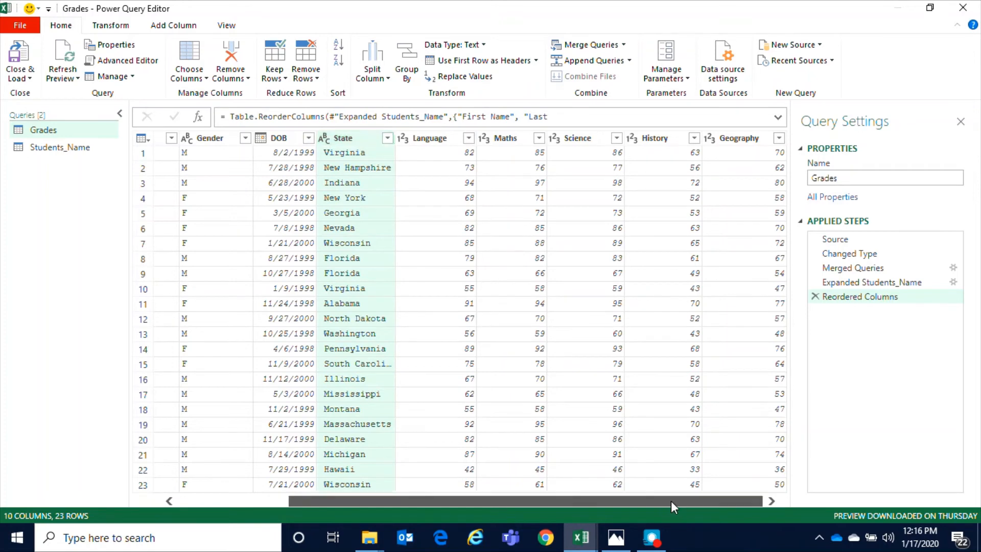
# Move the State column between Gender and DOB, and check the resulting column order across the table.
pyautogui.moveTo(670, 501); pyautogui.dragTo(595, 501)
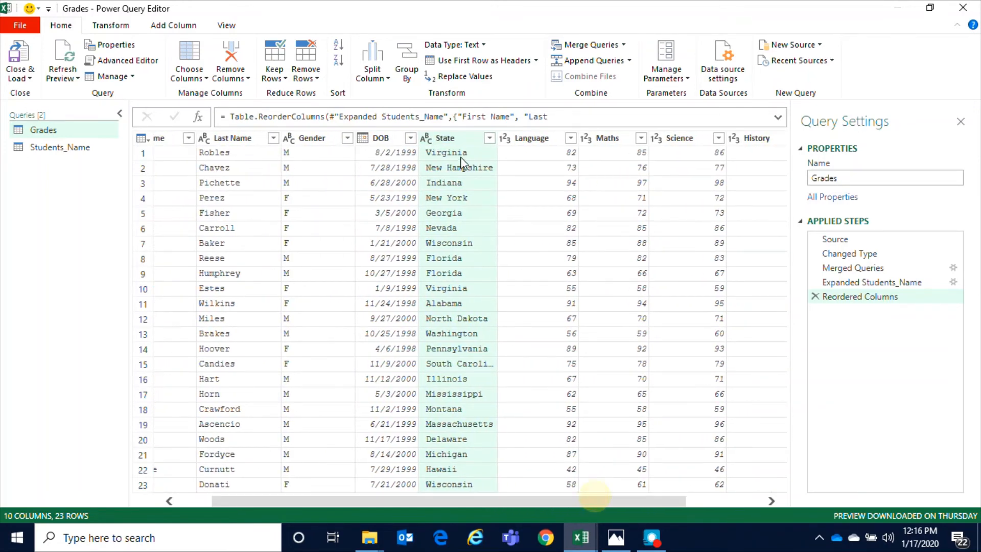
pyautogui.moveTo(458, 138); pyautogui.dragTo(358, 134)
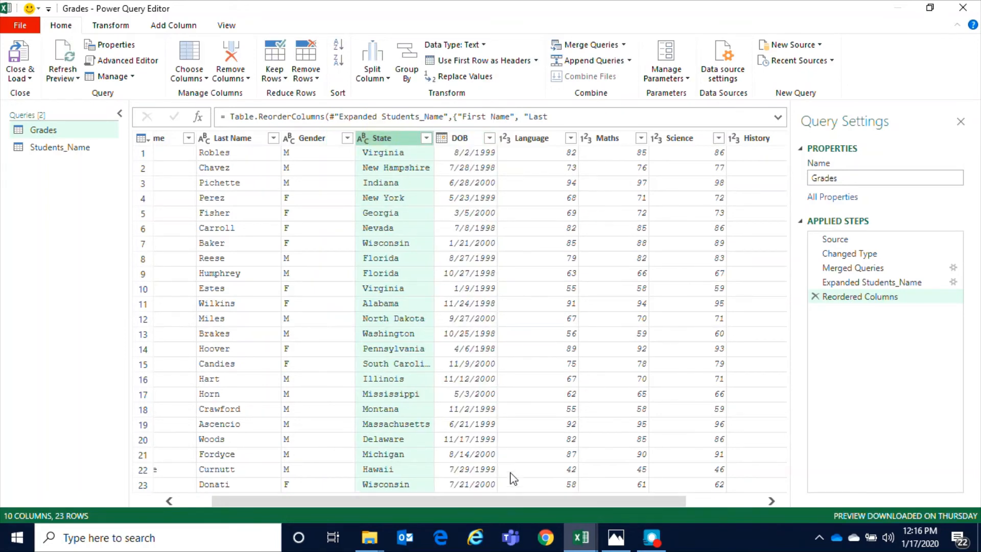
pyautogui.moveTo(530, 498); pyautogui.dragTo(658, 491)
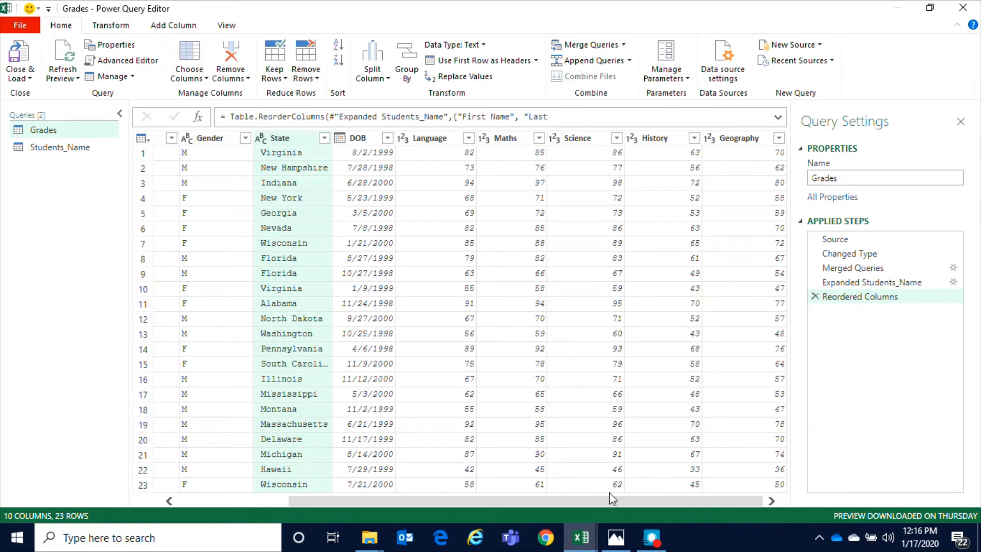
pyautogui.moveTo(603, 501); pyautogui.dragTo(672, 489)
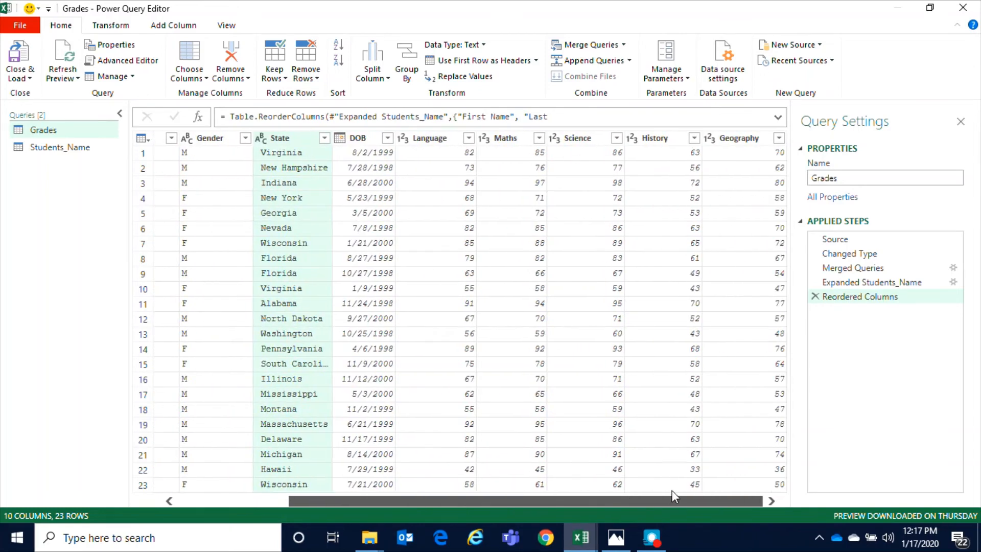
pyautogui.moveTo(606, 488); pyautogui.dragTo(324, 467)
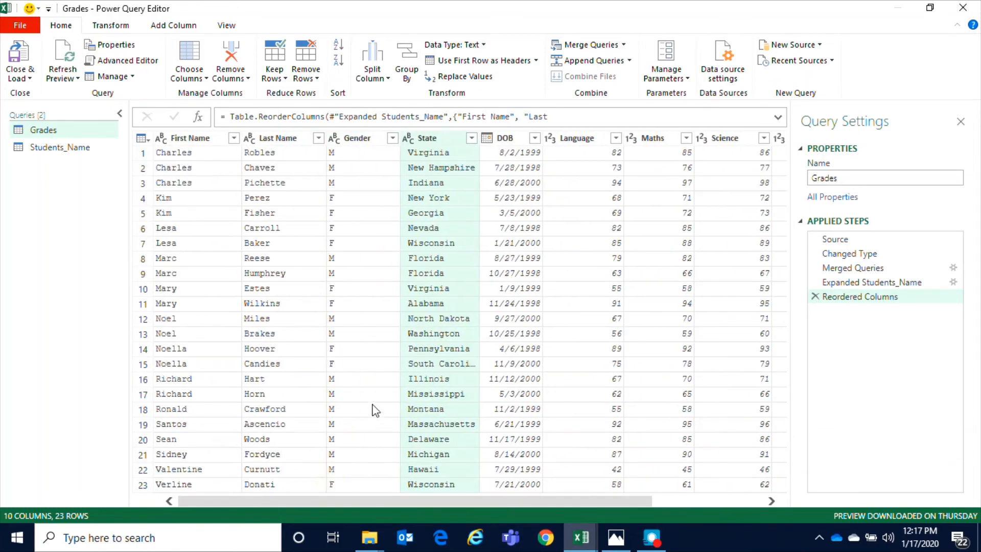
# Close the query editor and load both queries into the workbook with the default load option.
pyautogui.click(30, 78)
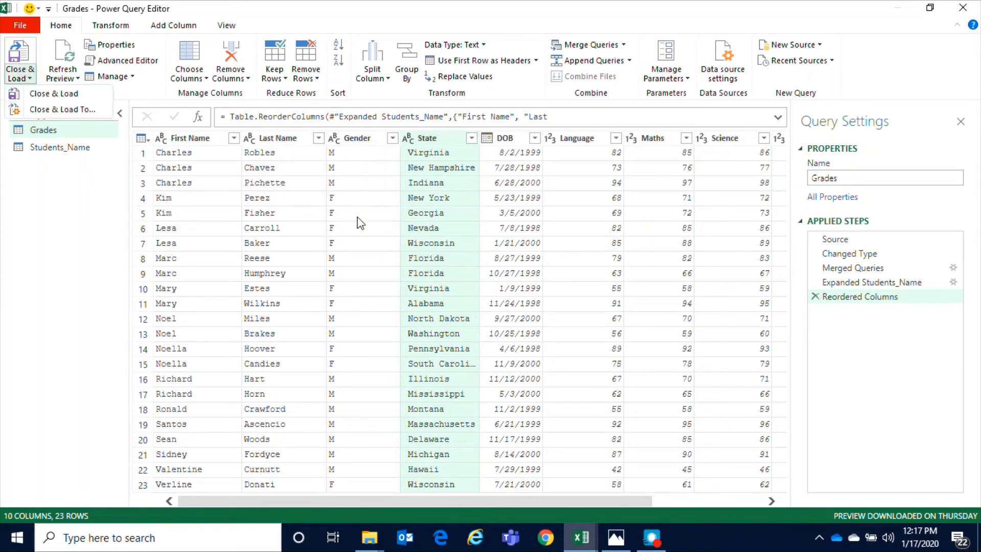
pyautogui.click(287, 7)
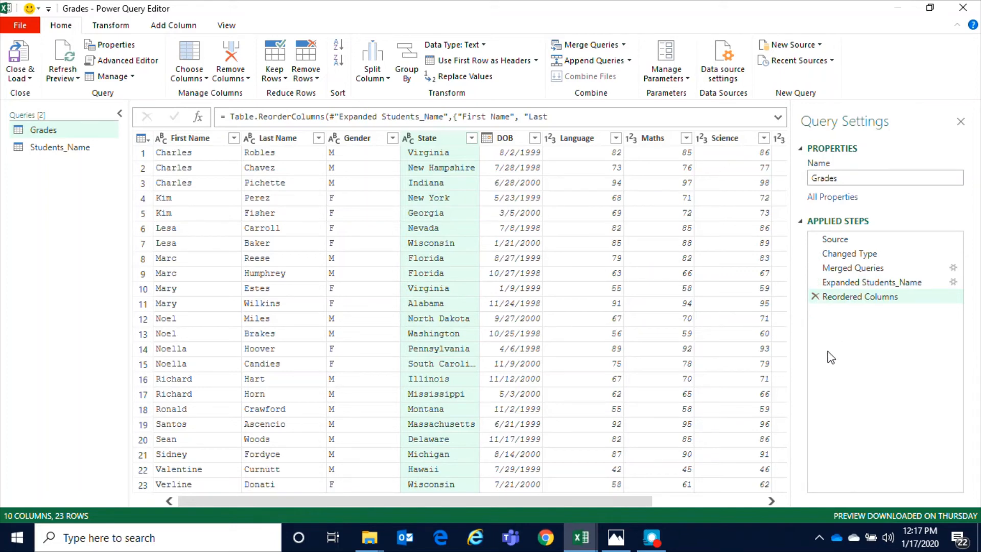
pyautogui.click(30, 81)
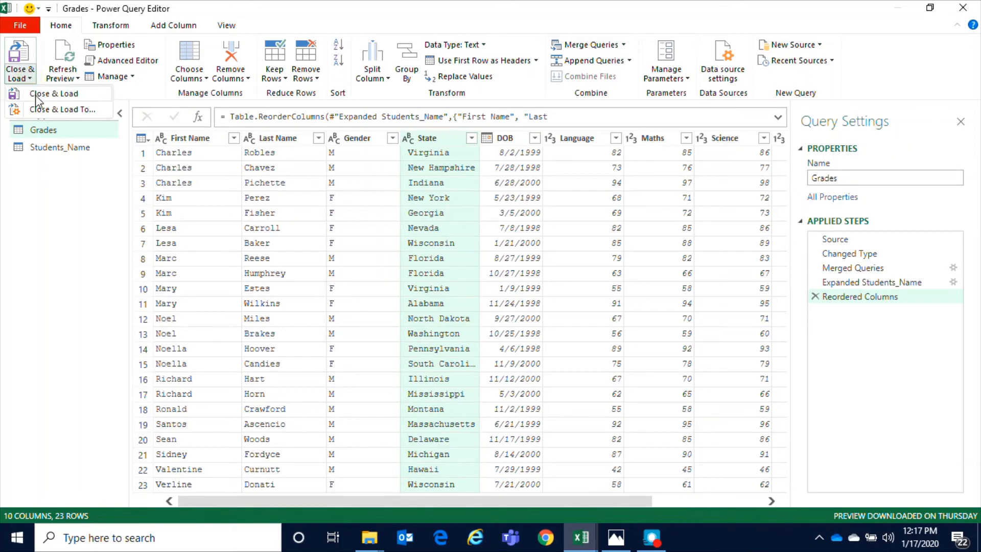
pyautogui.click(36, 94)
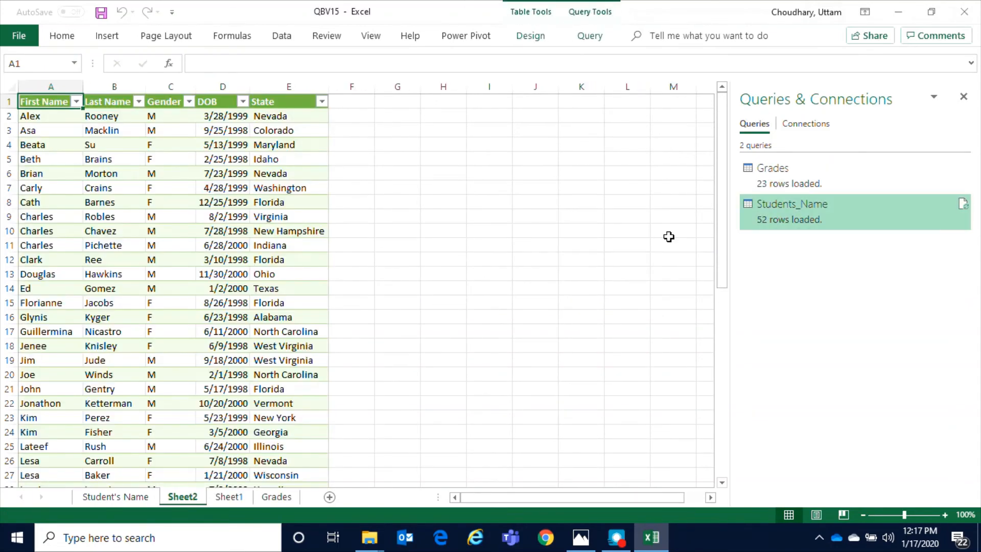
# Examine the loaded Grades table on Sheet1, checking the first student's name, gender, state and DOB.
pyautogui.click(234, 499)
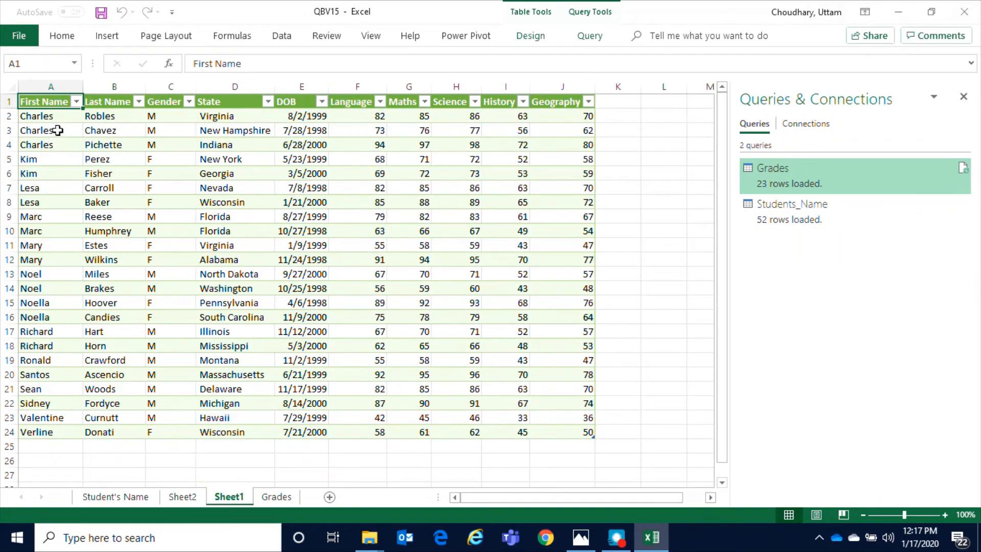
pyautogui.click(47, 116)
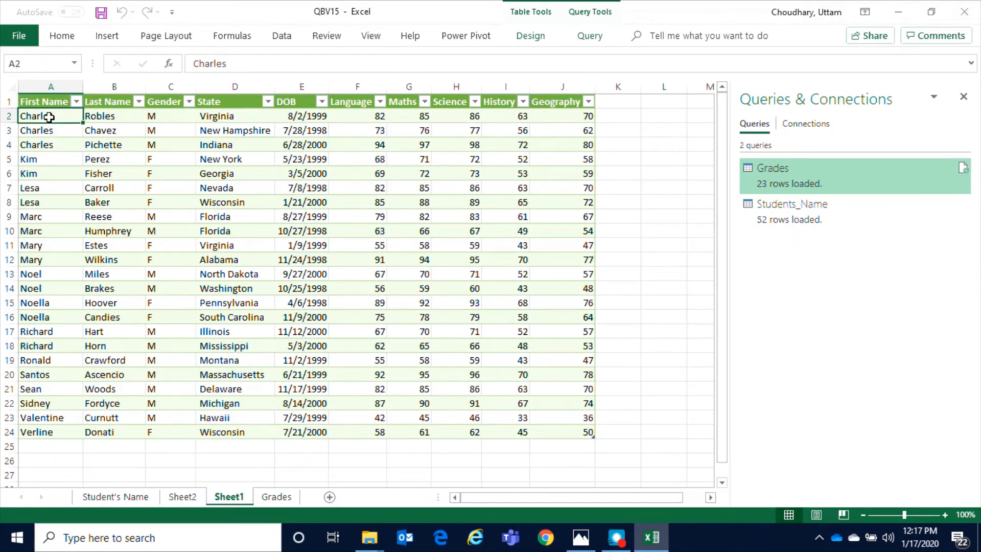
pyautogui.click(103, 118)
pyautogui.click(52, 122)
pyautogui.click(102, 119)
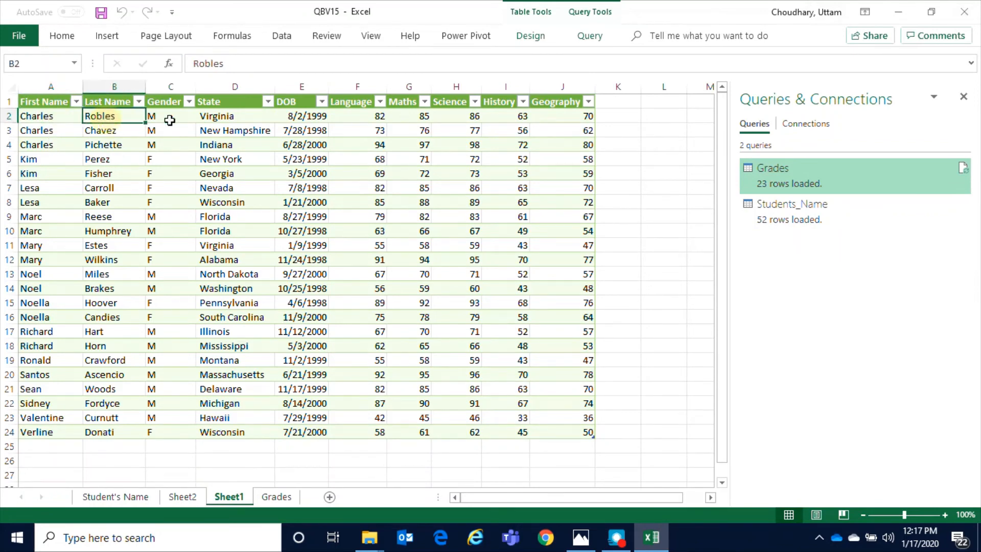
pyautogui.click(170, 121)
pyautogui.click(231, 120)
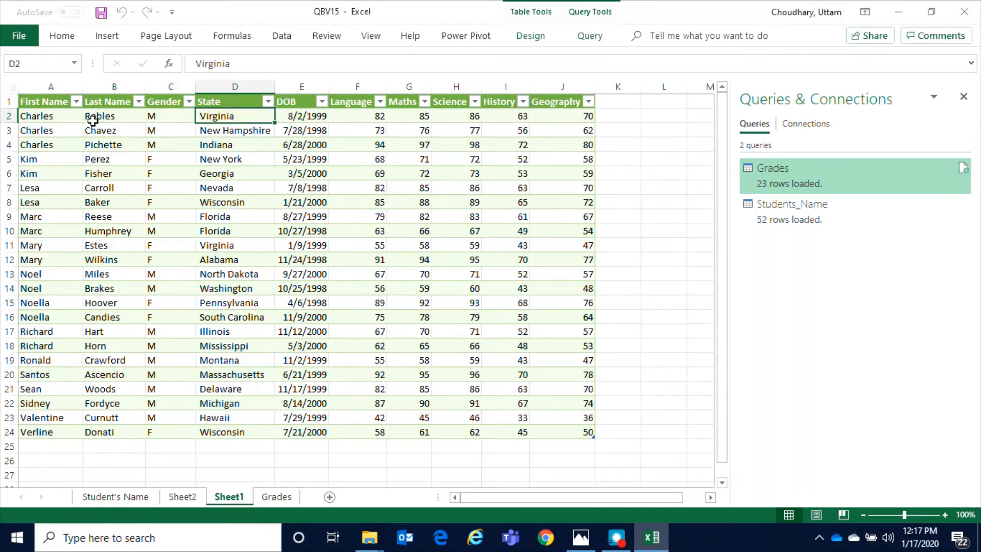
pyautogui.click(113, 120)
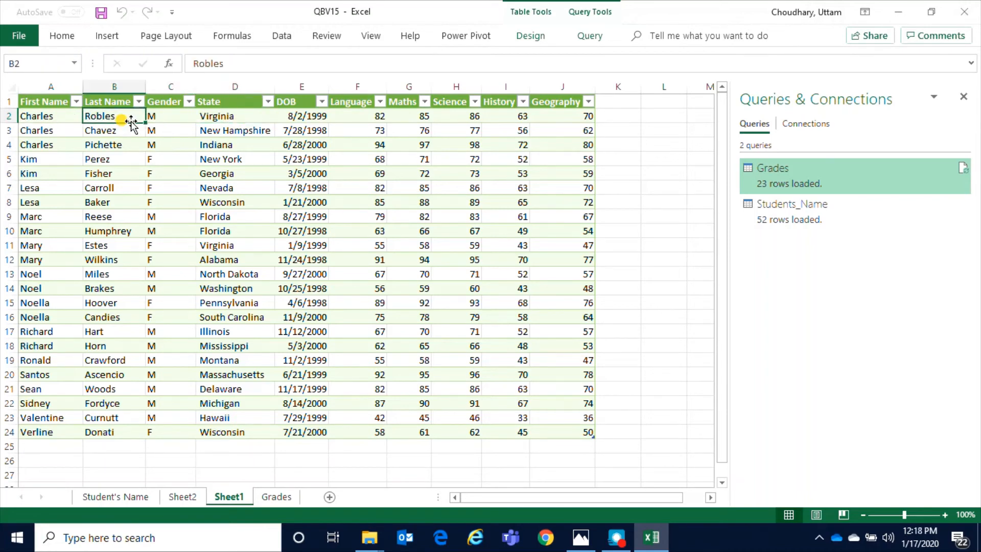
pyautogui.click(174, 120)
pyautogui.click(240, 117)
pyautogui.click(313, 119)
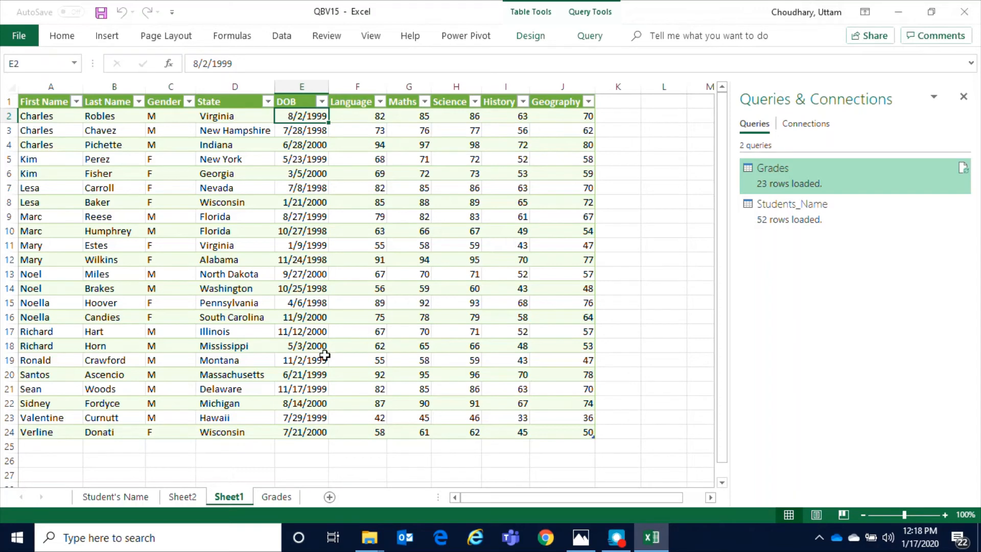
# Look up the gender, DOB and state of the student in row 9 of the Student's Name sheet.
pyautogui.click(123, 503)
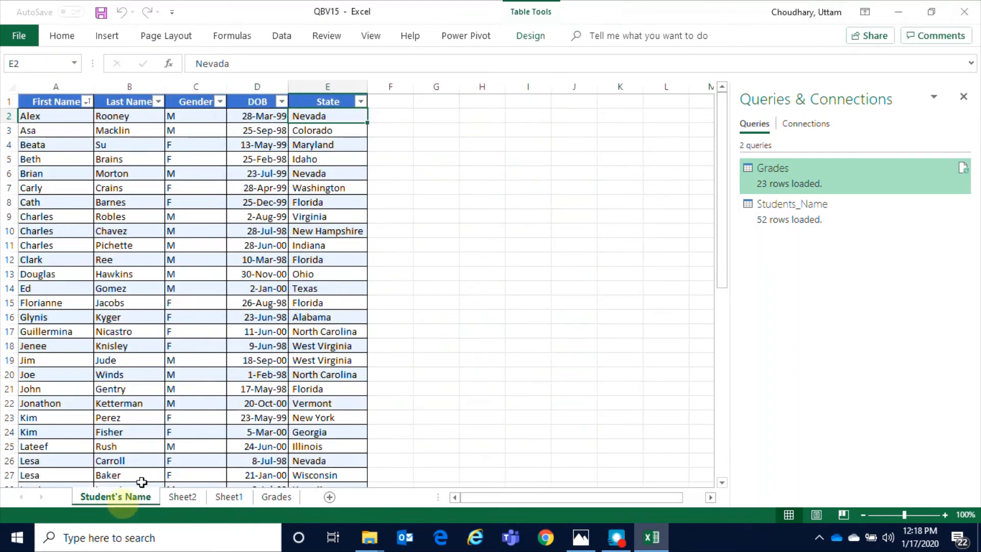
pyautogui.click(52, 218)
pyautogui.click(183, 497)
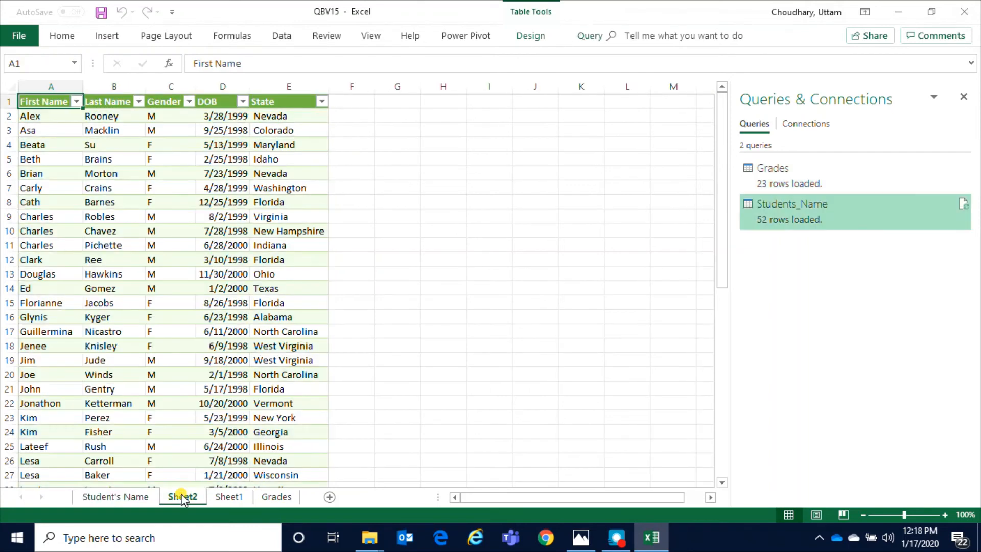
pyautogui.click(246, 502)
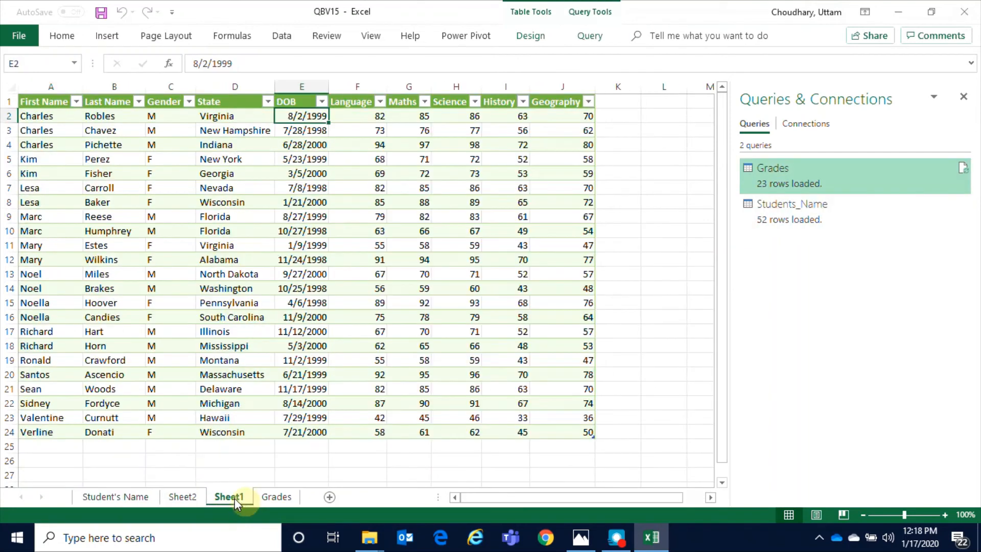
pyautogui.click(104, 495)
pyautogui.click(109, 217)
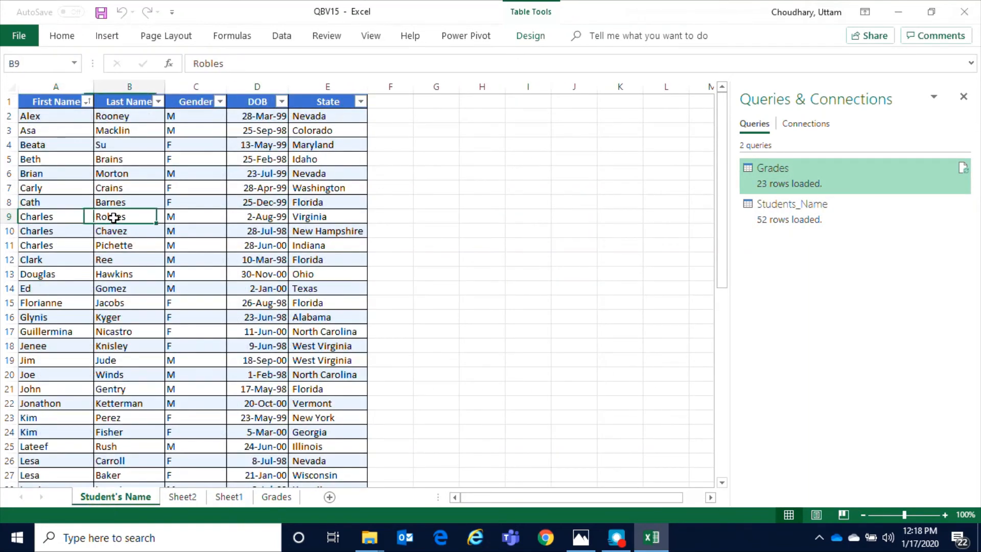
pyautogui.click(182, 216)
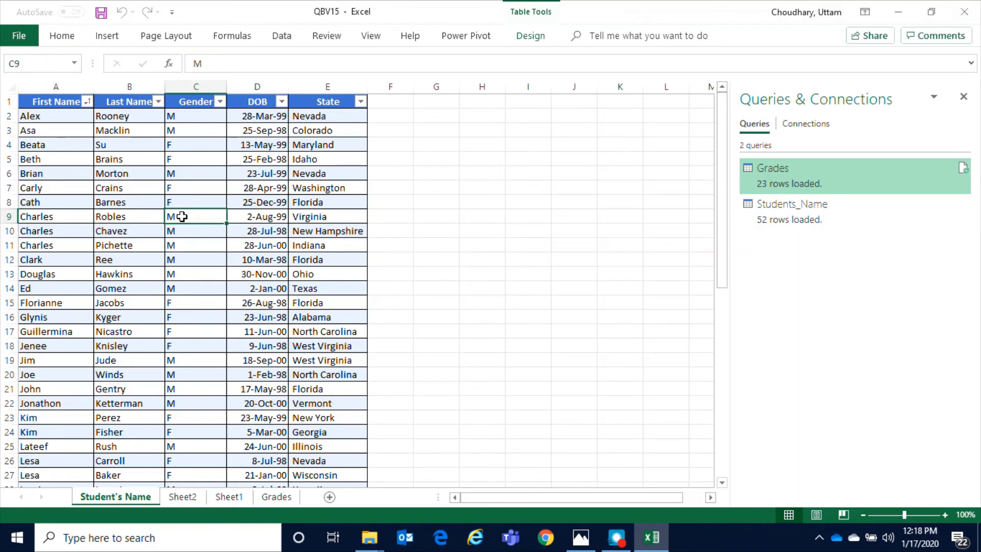
pyautogui.click(261, 216)
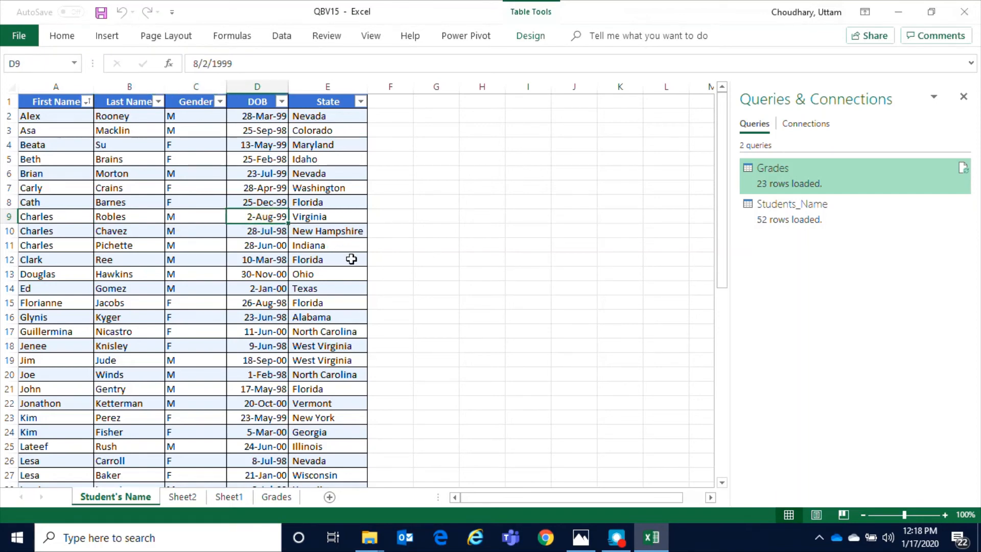
pyautogui.click(325, 216)
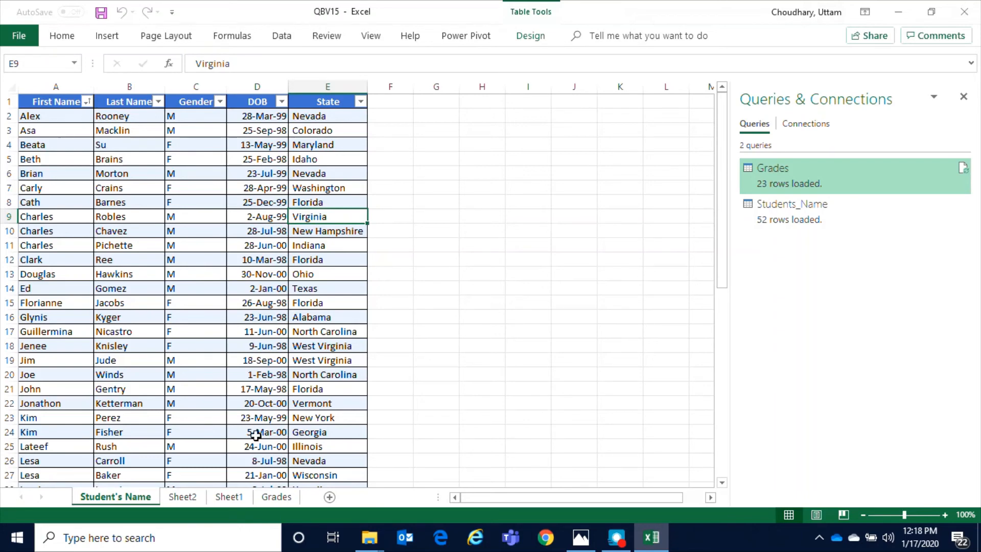
# Compare the gender, state and DOB in row 2 of Sheet1 with that student's record on the Student's Name sheet.
pyautogui.click(229, 497)
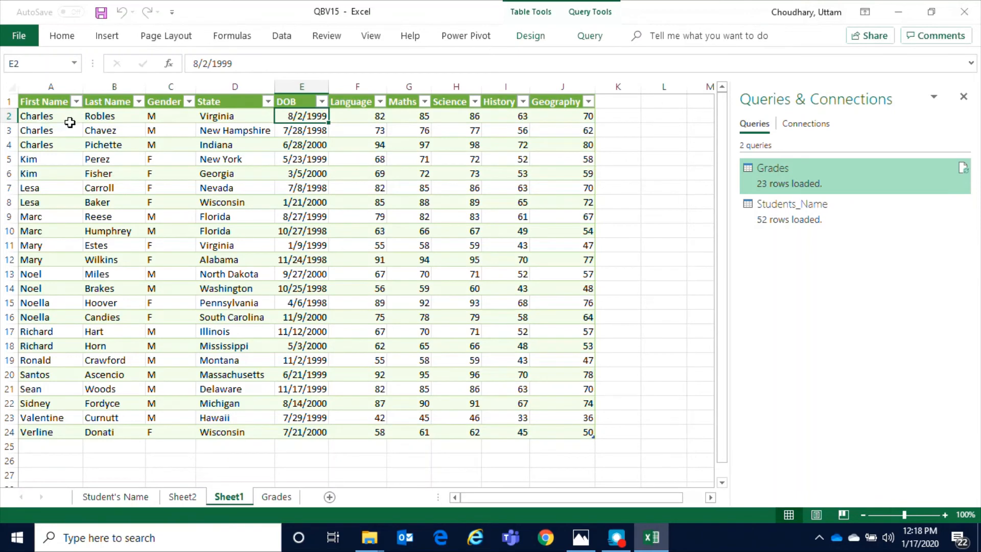
pyautogui.click(156, 118)
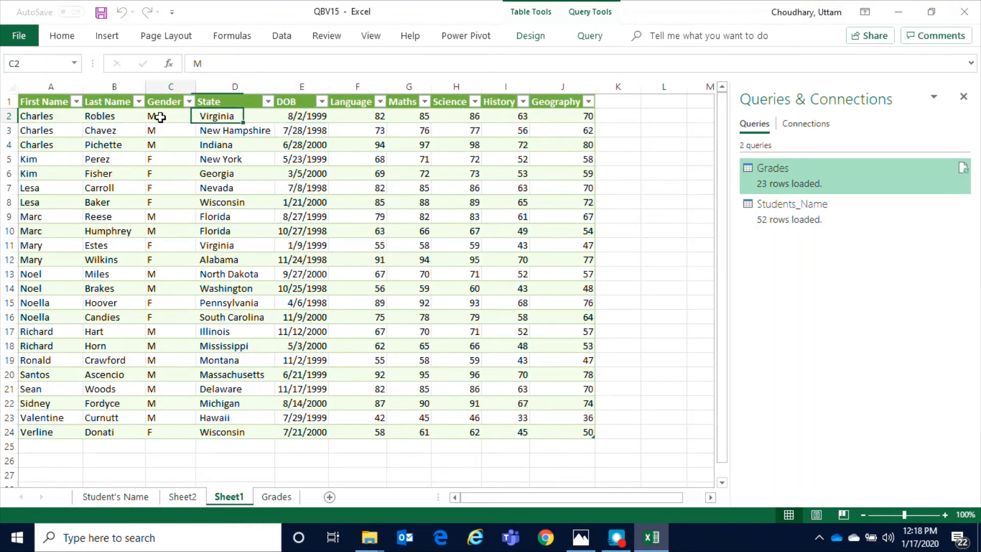
pyautogui.click(231, 118)
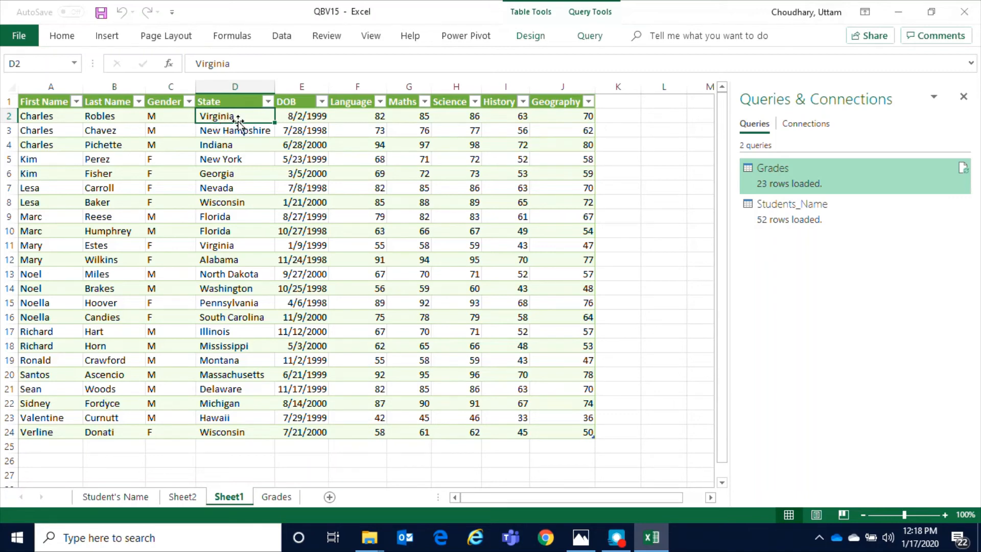
pyautogui.click(299, 119)
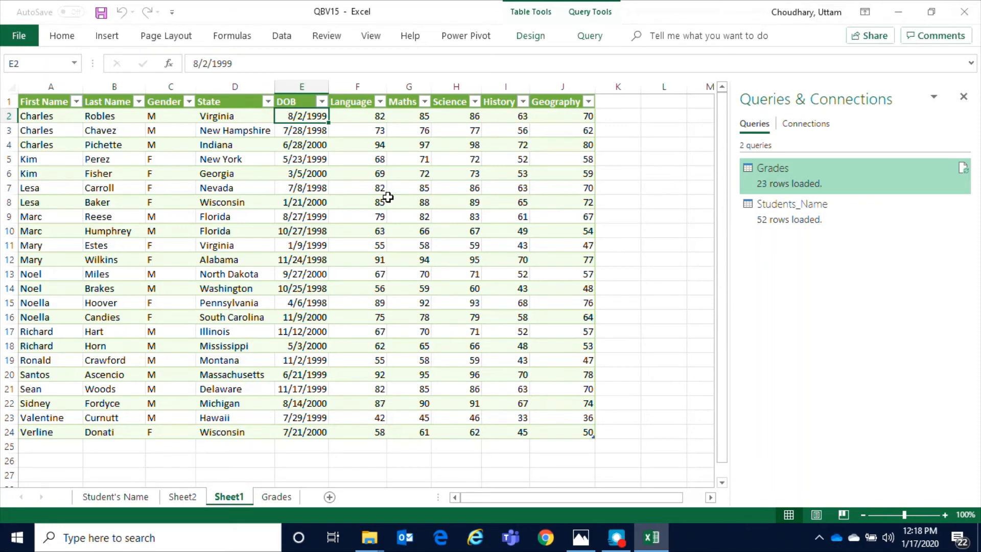
pyautogui.click(127, 499)
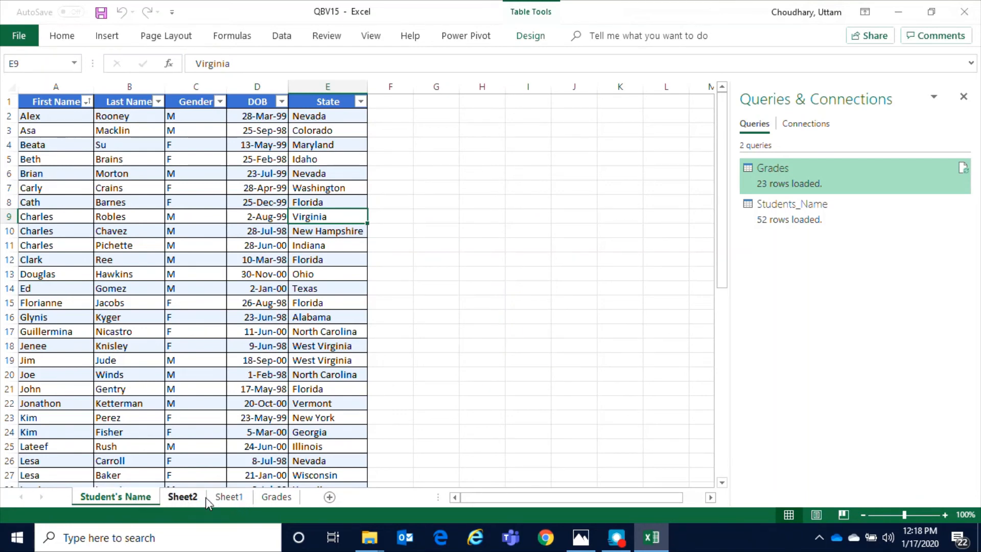
pyautogui.click(229, 498)
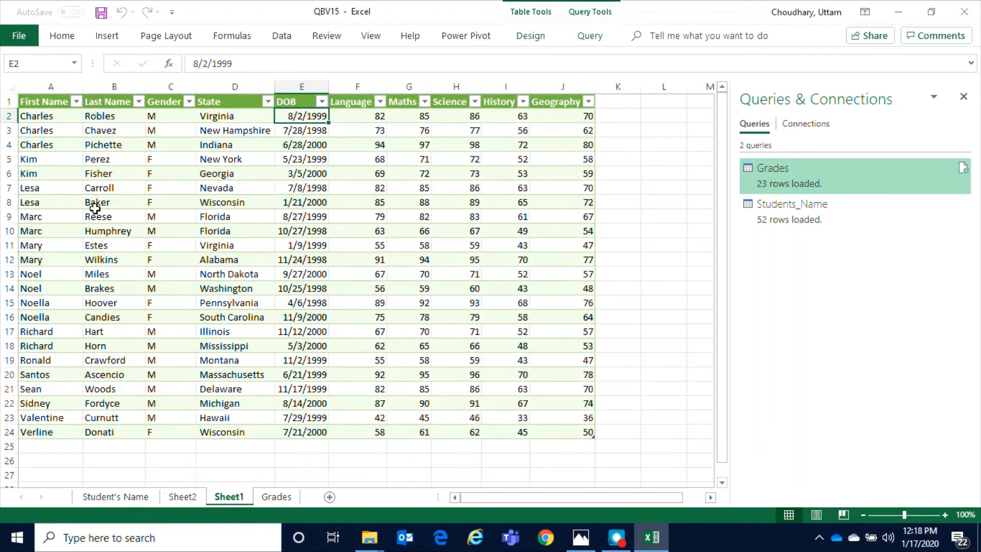
# Pick the student in row 6 of Sheet1 as a second record for checking the merge.
pyautogui.moveTo(37, 177); pyautogui.dragTo(87, 173)
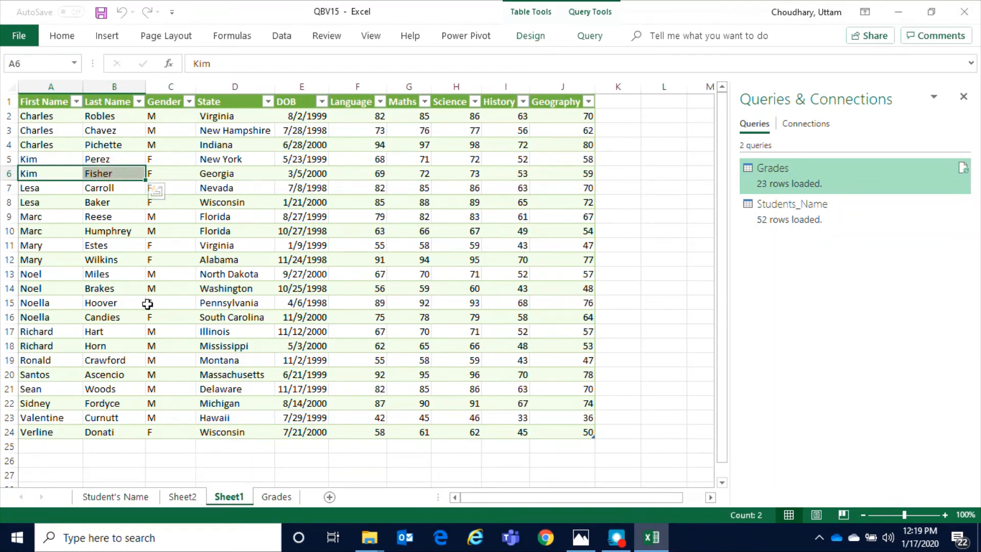
pyautogui.click(43, 160)
pyautogui.moveTo(43, 159); pyautogui.dragTo(132, 174)
pyautogui.click(63, 173)
pyautogui.click(45, 196)
pyautogui.click(43, 174)
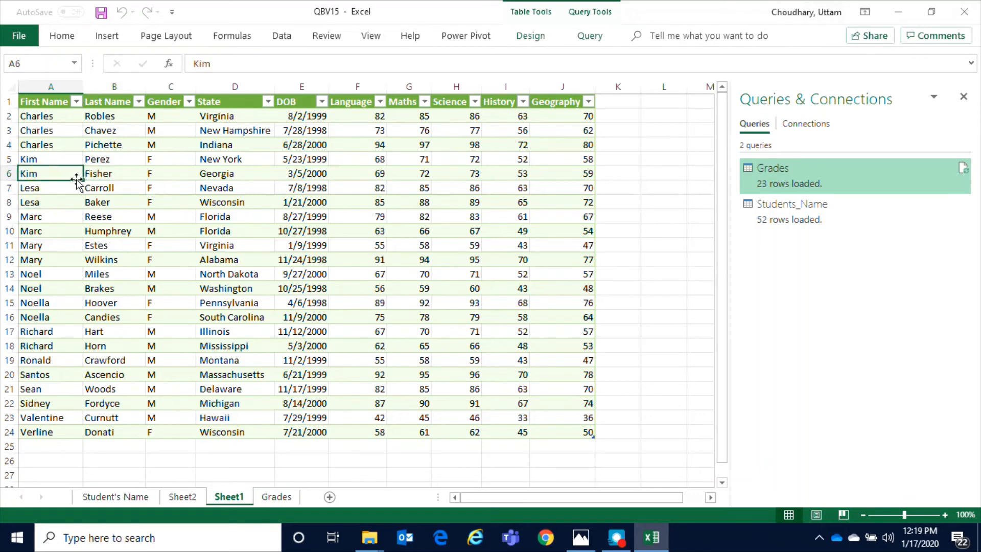
# Find the same student in row 24 of the Student's Name sheet and examine the gender, DOB and state.
pyautogui.click(111, 497)
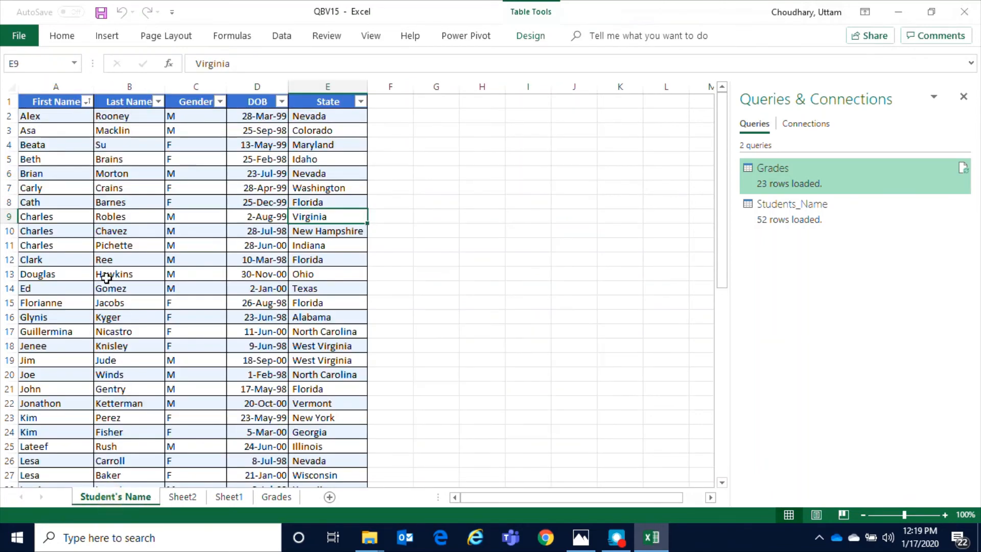
pyautogui.scroll(-2, 110, 352)
pyautogui.scroll(-4, 112, 359)
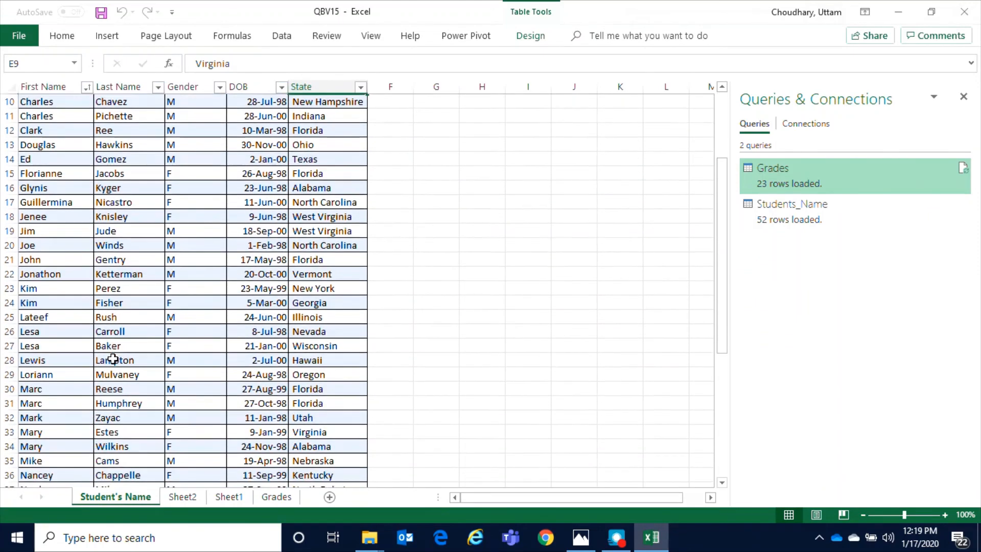
pyautogui.scroll(4, 113, 359)
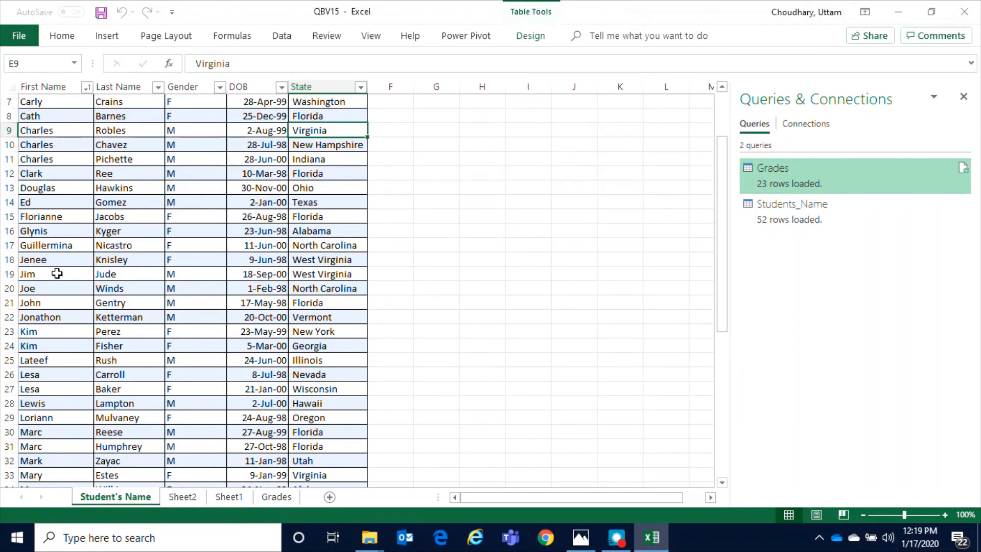
pyautogui.moveTo(49, 346); pyautogui.dragTo(138, 345)
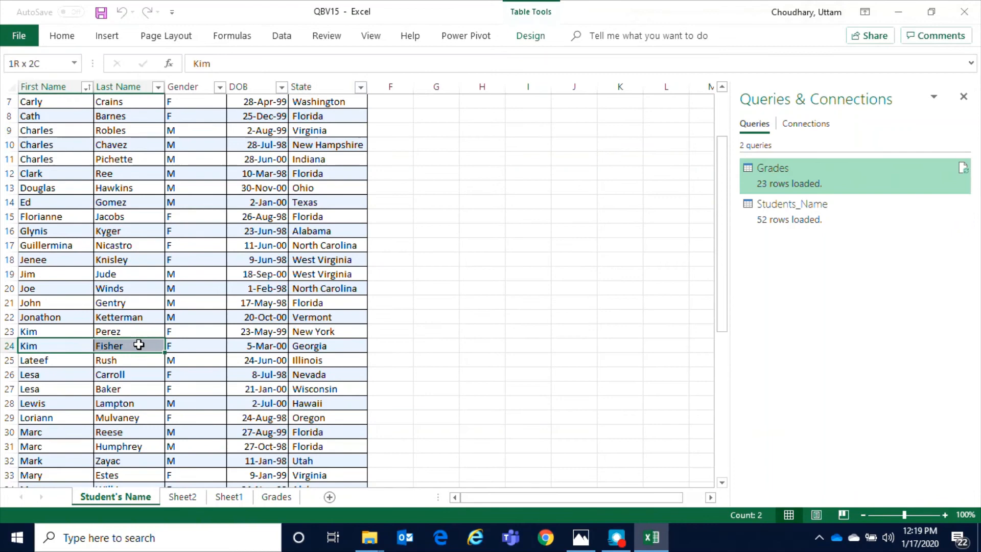
pyautogui.click(191, 347)
pyautogui.click(261, 348)
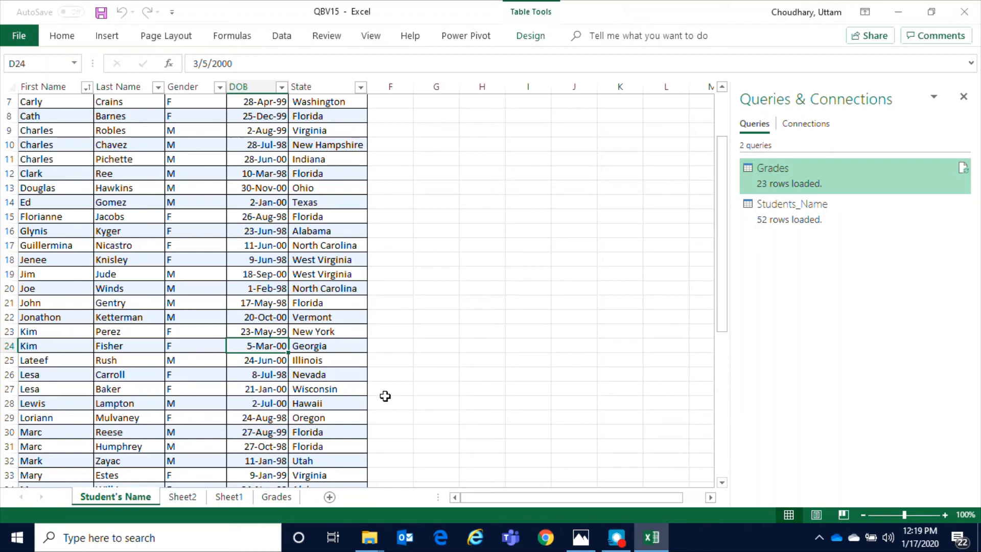
pyautogui.click(321, 349)
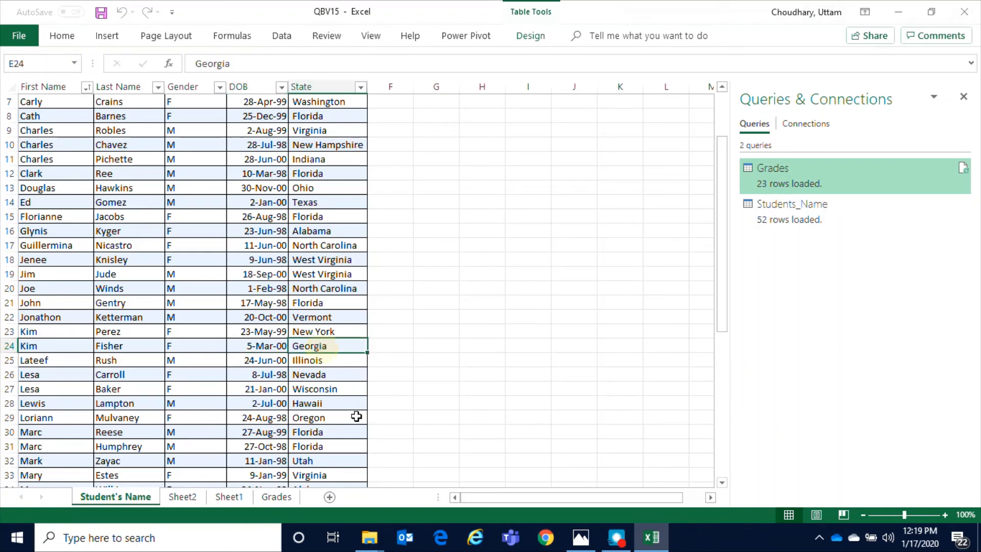
# Check the gender, state and DOB in row 6 of Sheet1 against the source record, and review the merged student details in all rows.
pyautogui.click(226, 497)
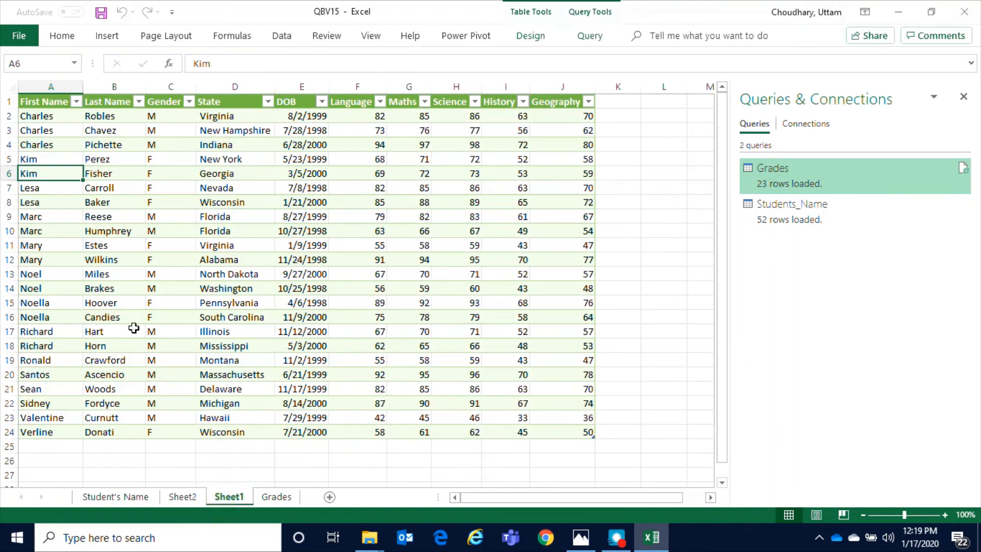
pyautogui.click(164, 178)
pyautogui.click(235, 174)
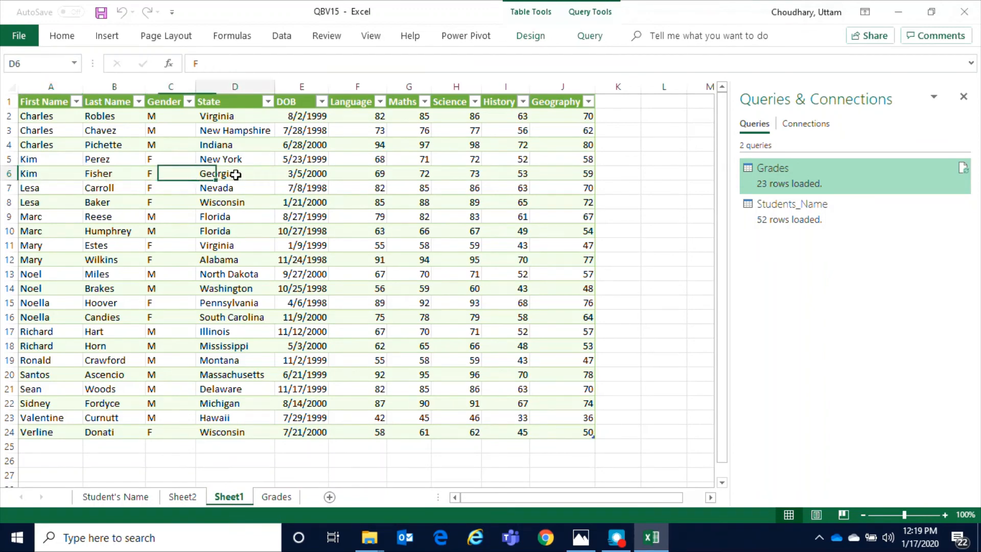
pyautogui.click(313, 173)
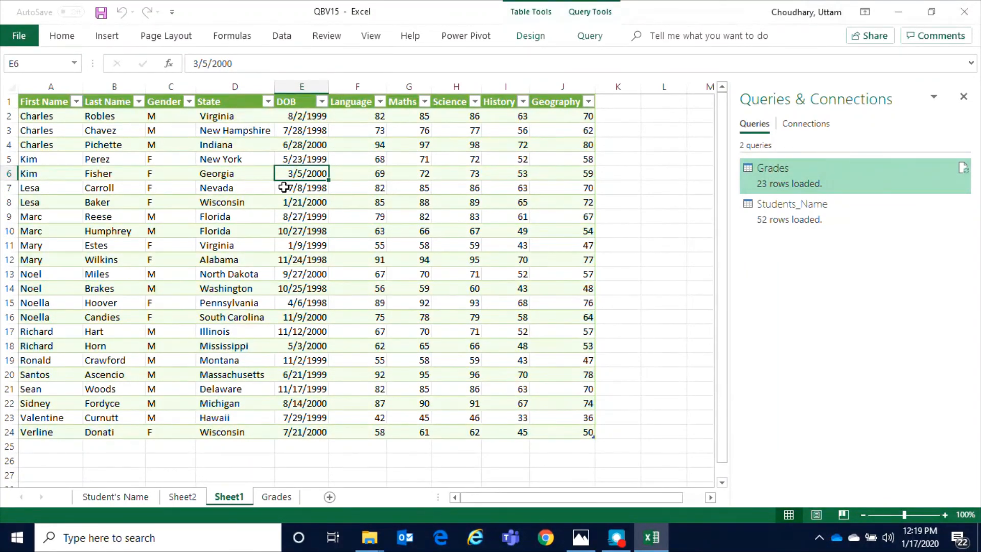
pyautogui.moveTo(60, 117); pyautogui.dragTo(286, 432)
pyautogui.click(353, 375)
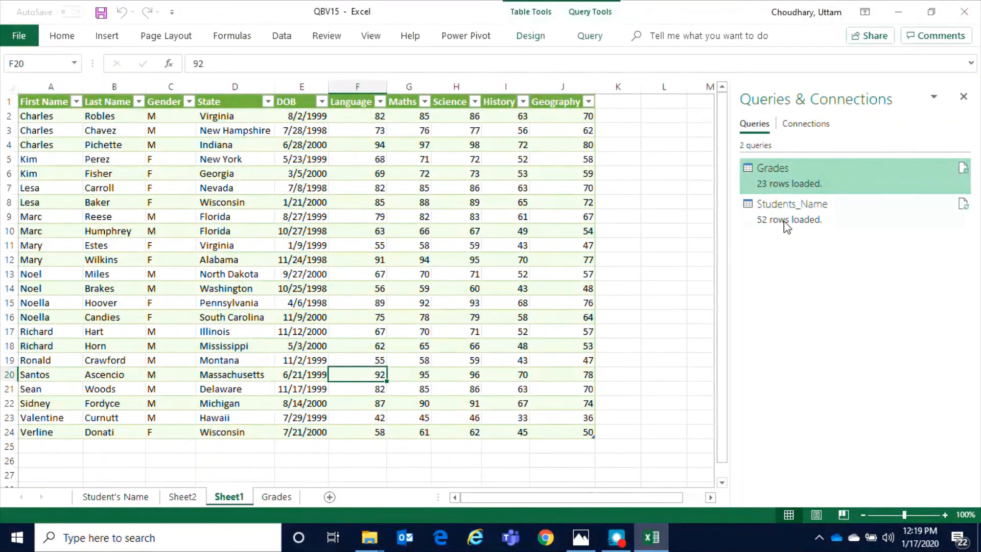
# Reopen the Grades query in the editor with its query list expanded, and review the First Name, Last Name, Gender, State and DOB columns.
pyautogui.doubleClick(806, 185)
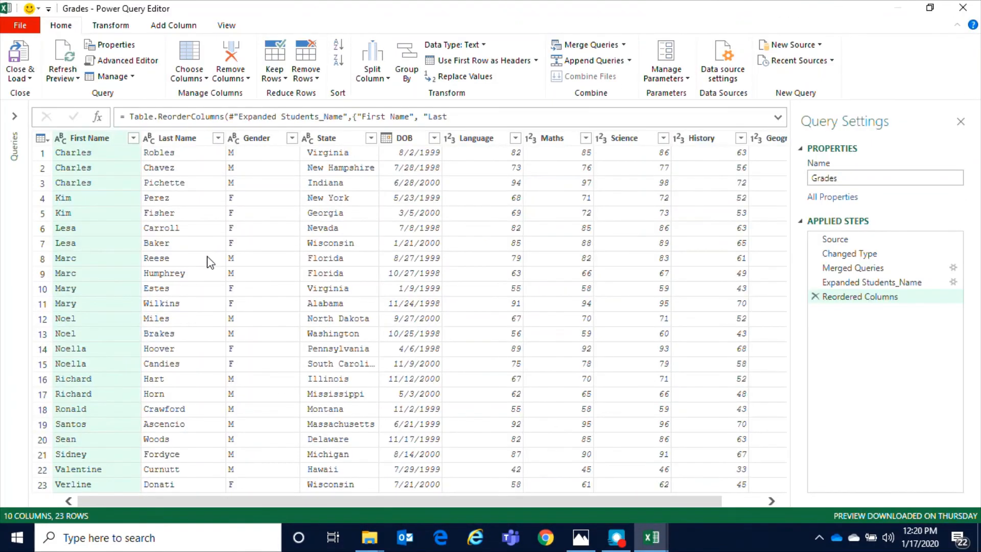
pyautogui.click(15, 116)
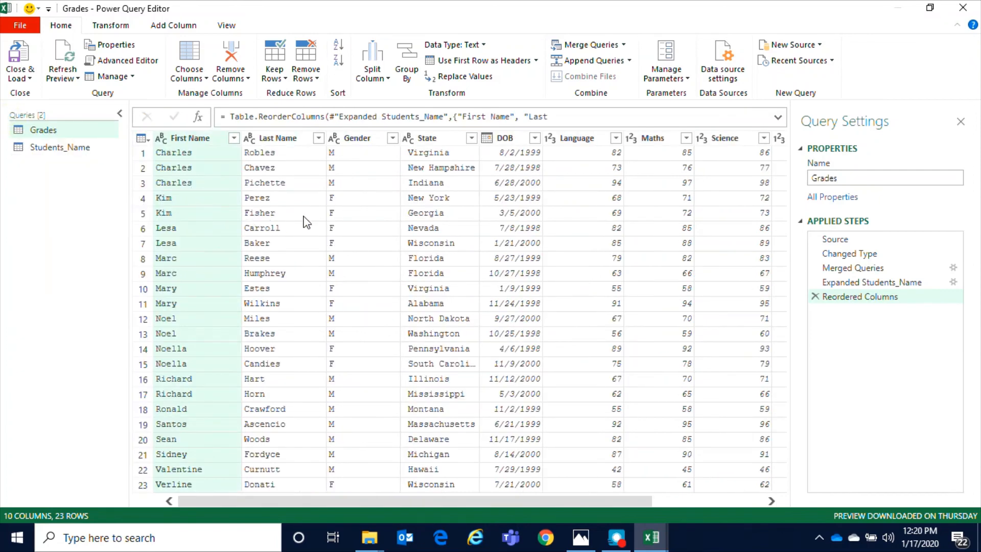
pyautogui.click(205, 220)
pyautogui.click(268, 188)
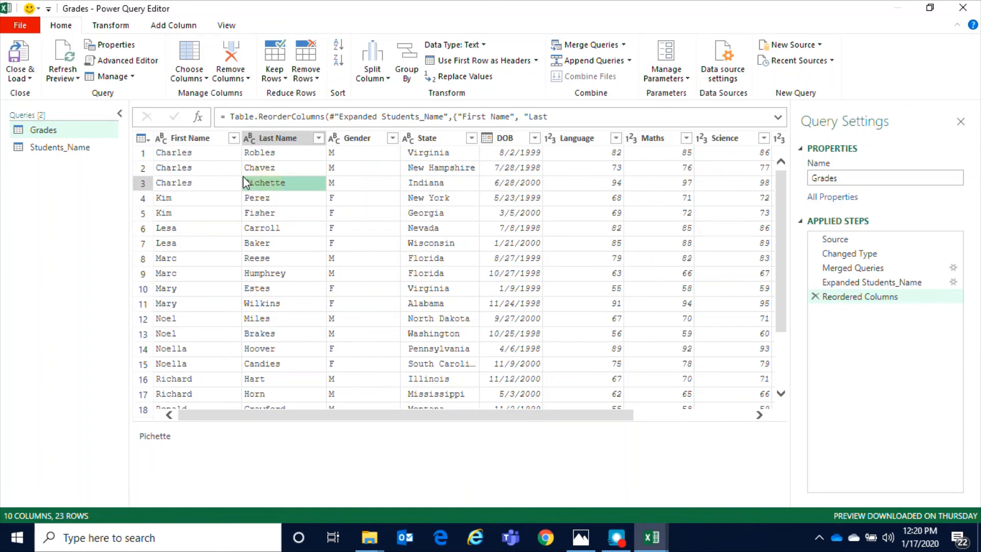
pyautogui.click(203, 138)
pyautogui.click(286, 139)
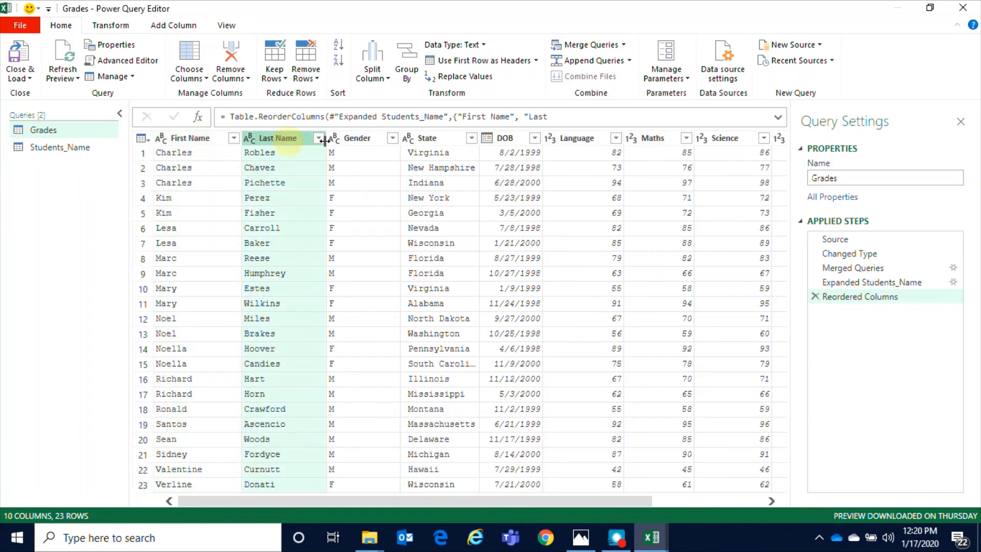
pyautogui.click(360, 138)
pyautogui.click(428, 138)
pyautogui.click(515, 139)
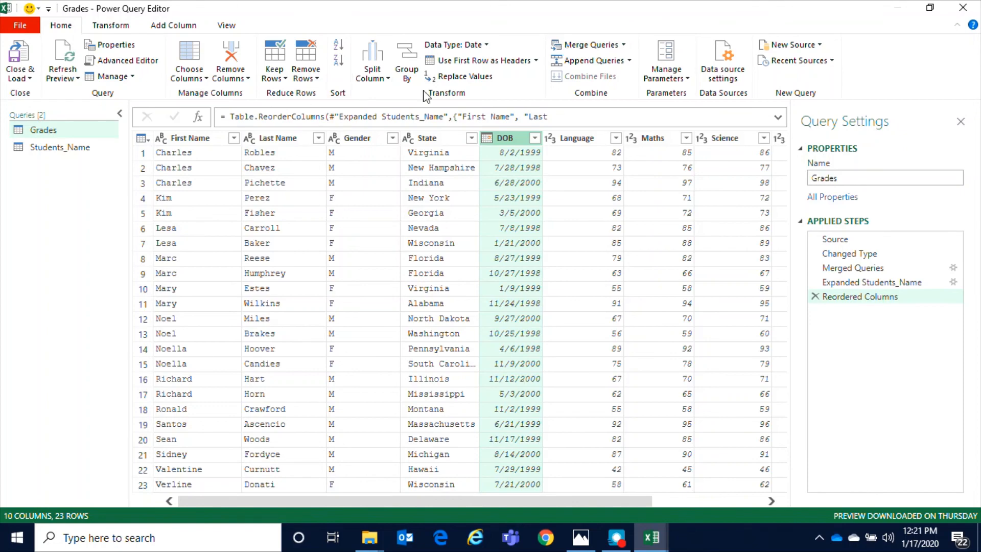
# Close the query editor and return to the merged Grades table on Sheet1.
pyautogui.click(962, 7)
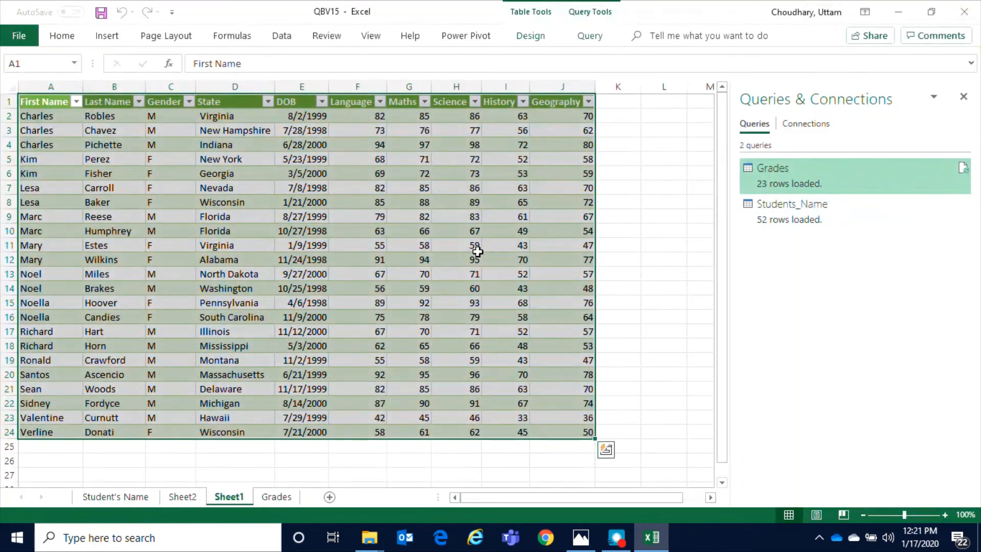
pyautogui.click(451, 264)
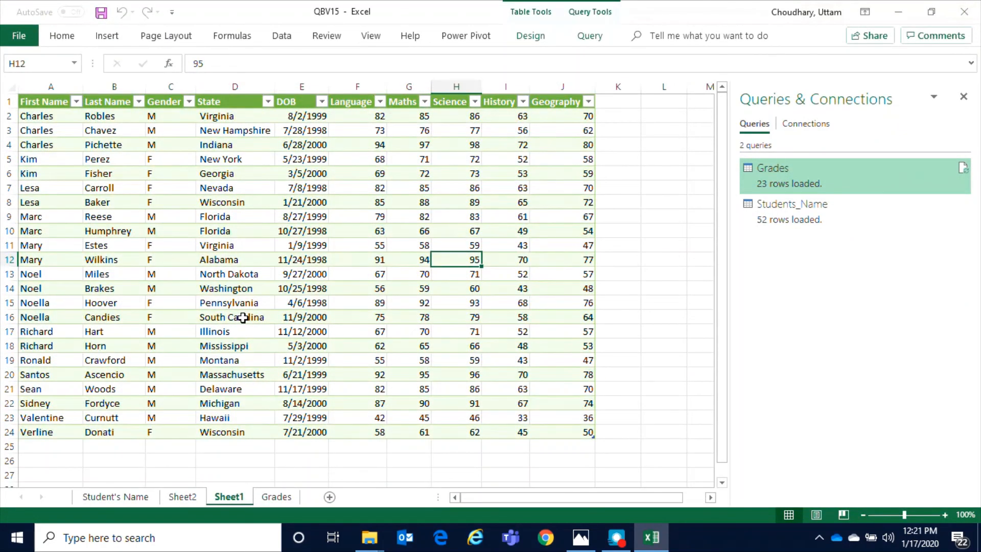
pyautogui.click(152, 228)
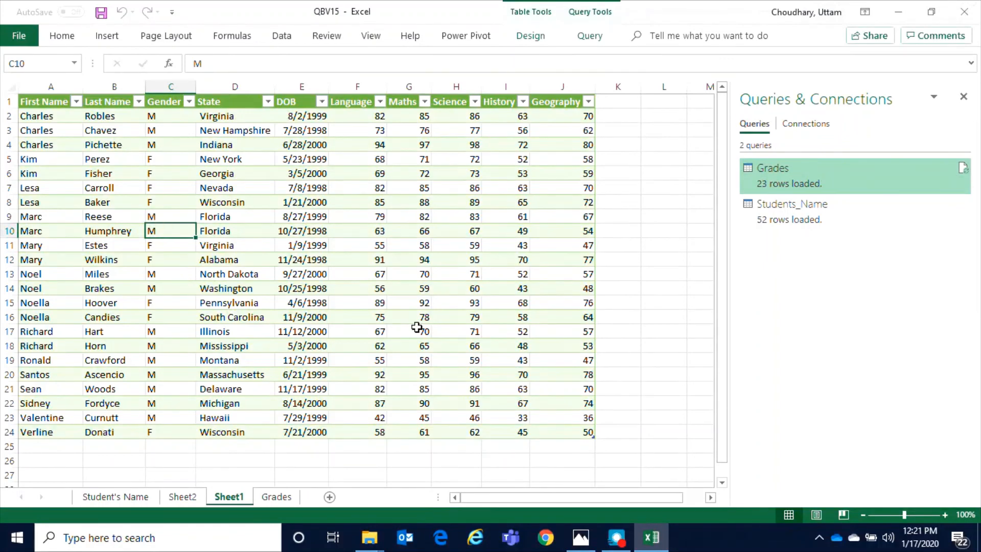